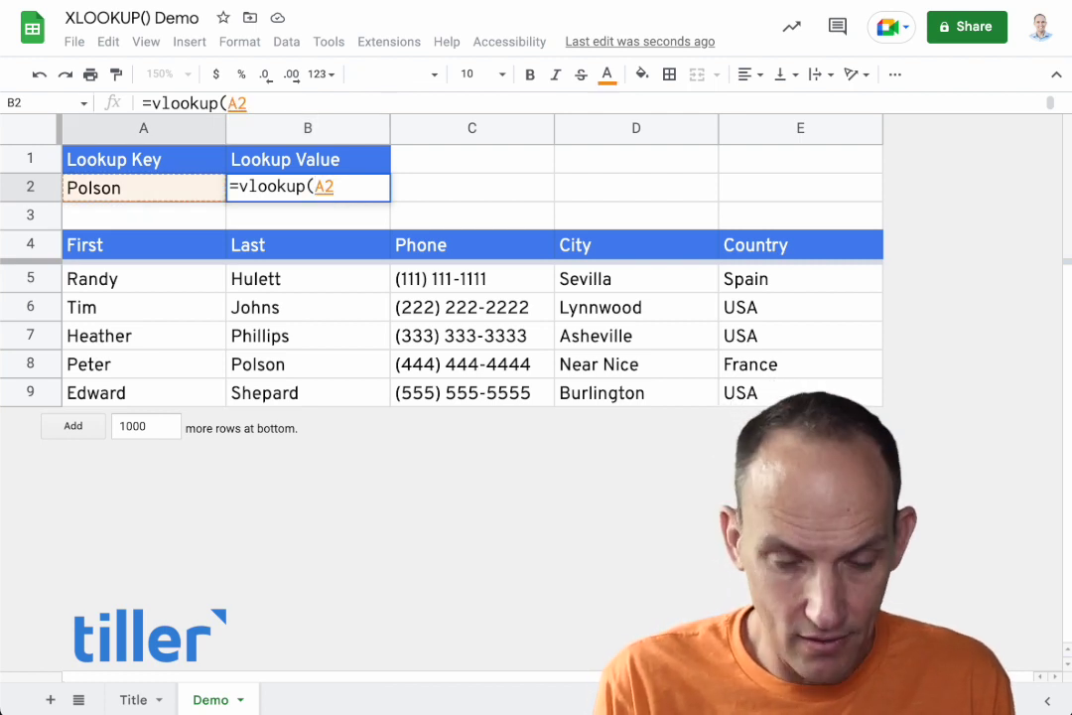
# Complete B2's formula as =vlookup(A2,B5:E9,3,false) so it shows Near Nice
pyautogui.write(',')
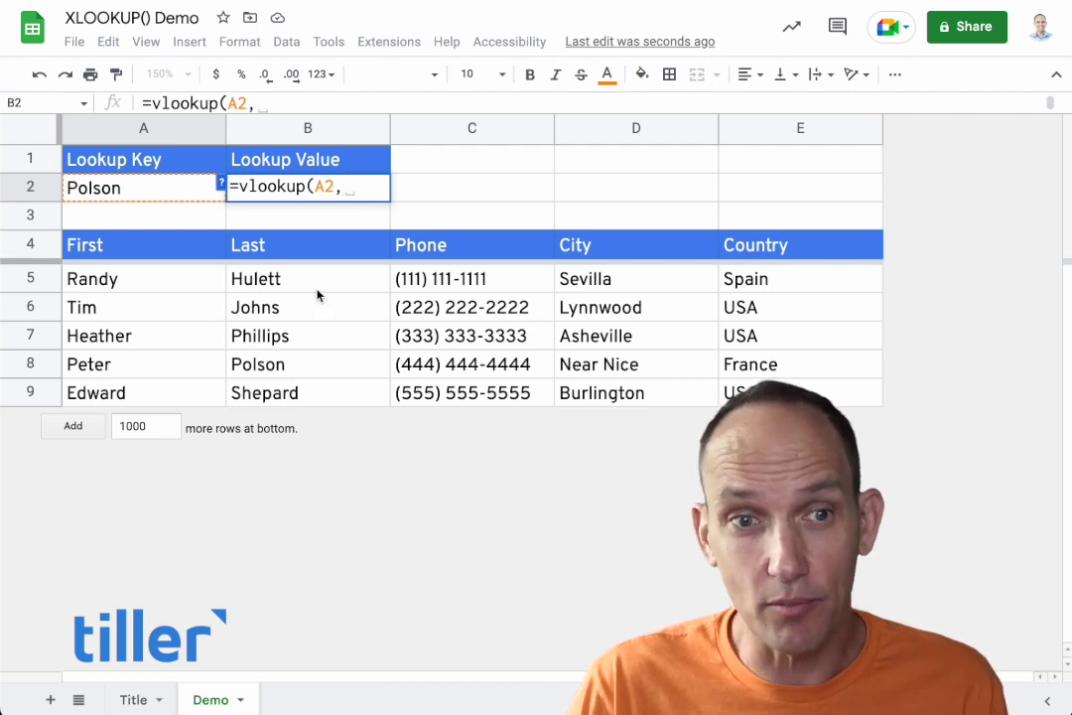
pyautogui.moveTo(304, 286); pyautogui.dragTo(794, 393)
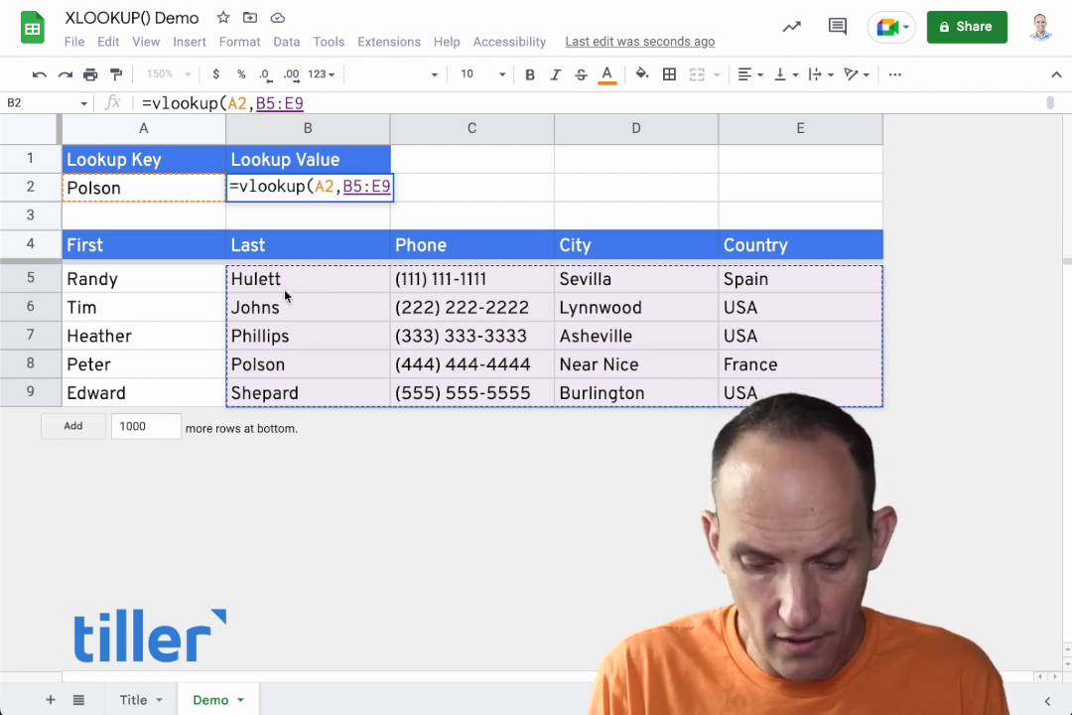
pyautogui.write(',')
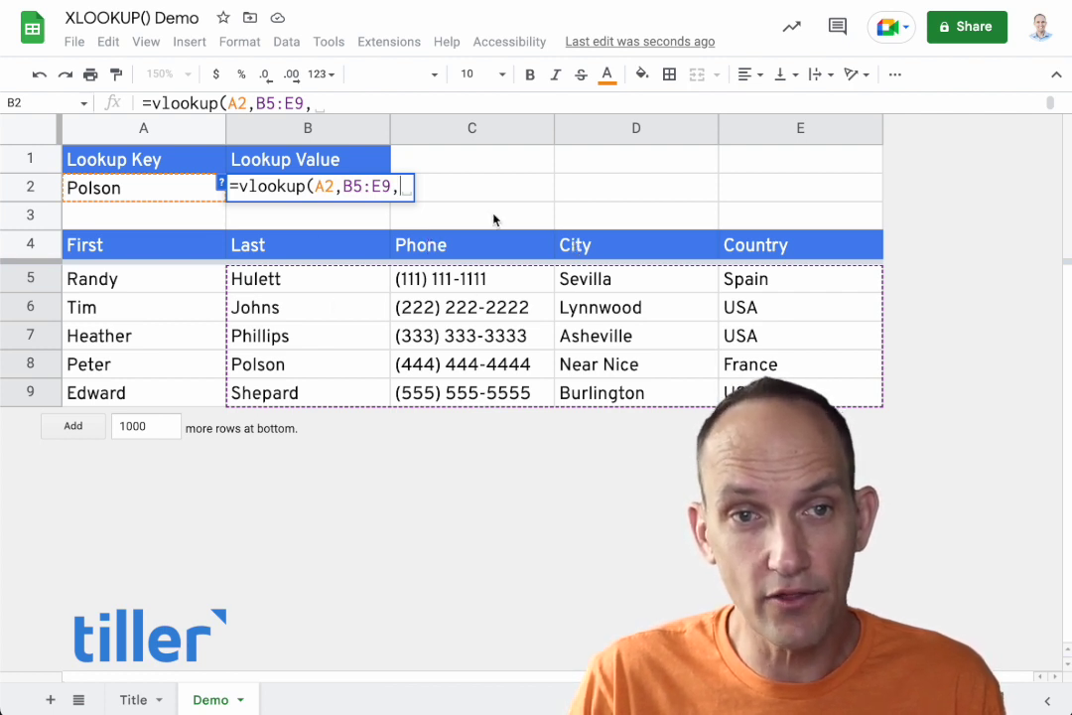
pyautogui.write('3,false')
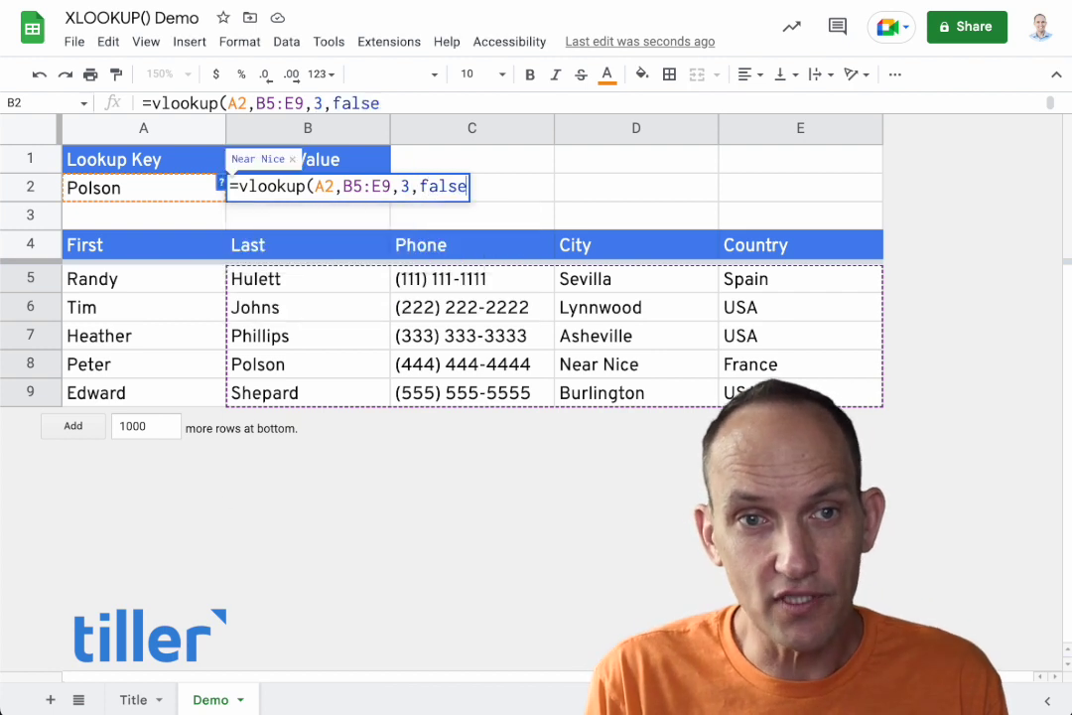
pyautogui.write(')')
pyautogui.press('Return')
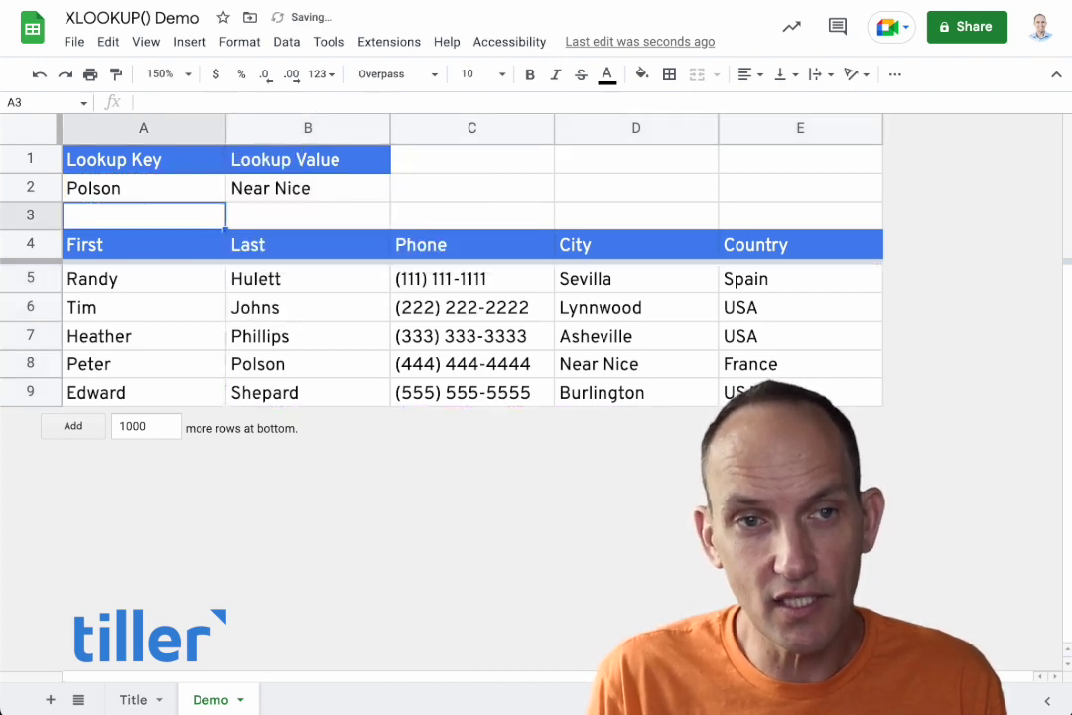
pyautogui.click(138, 191)
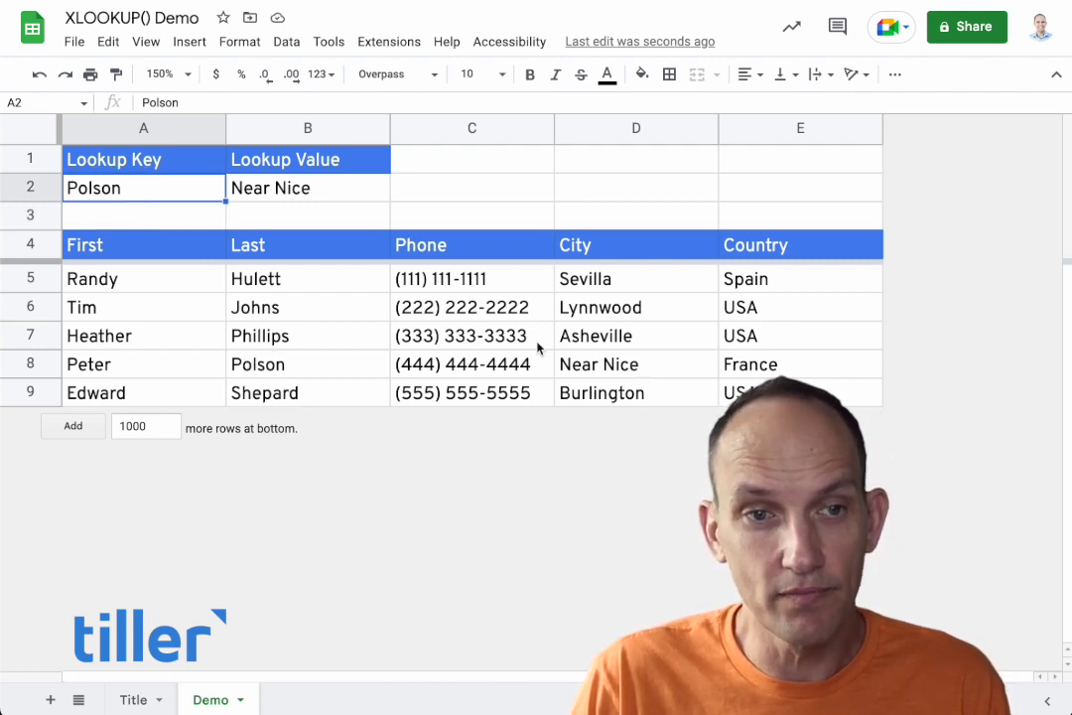
# Enter Shepard as the lookup key in A2 and check that B2 returns Burlington
pyautogui.write('Shepard')
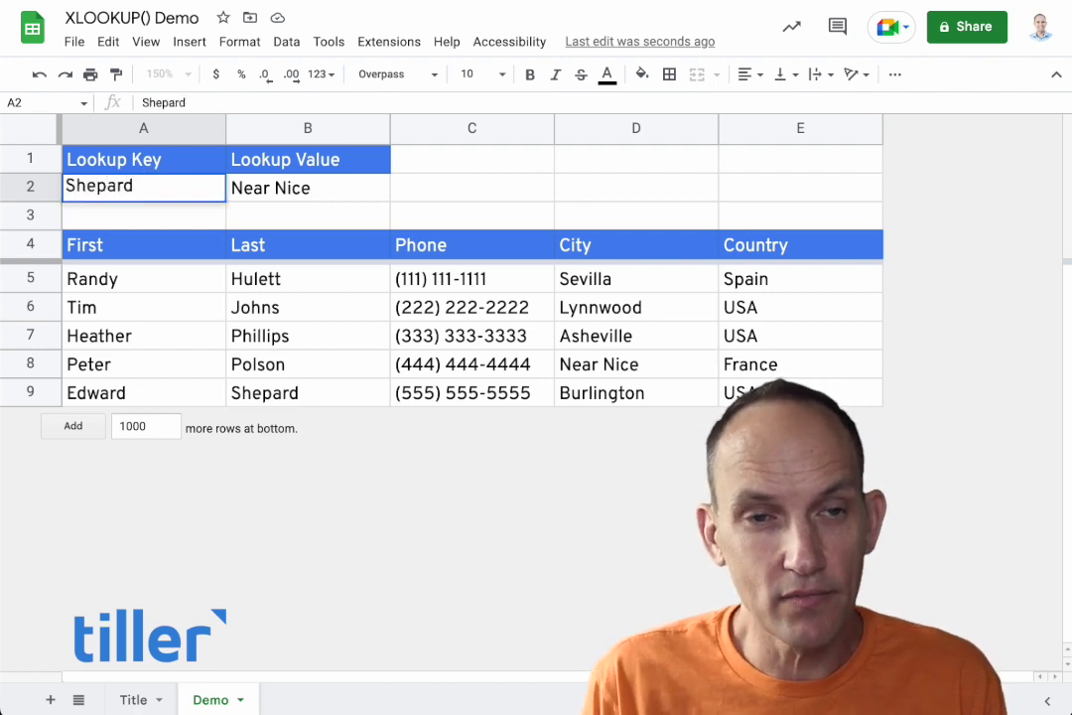
pyautogui.press('Tab')
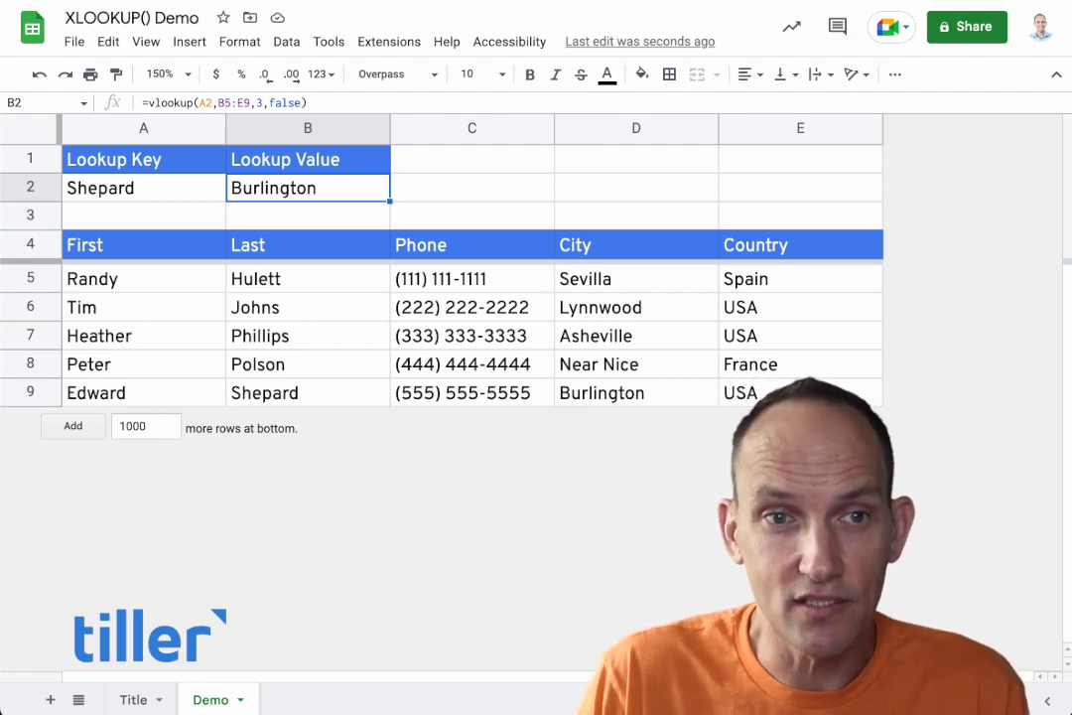
pyautogui.click(206, 104)
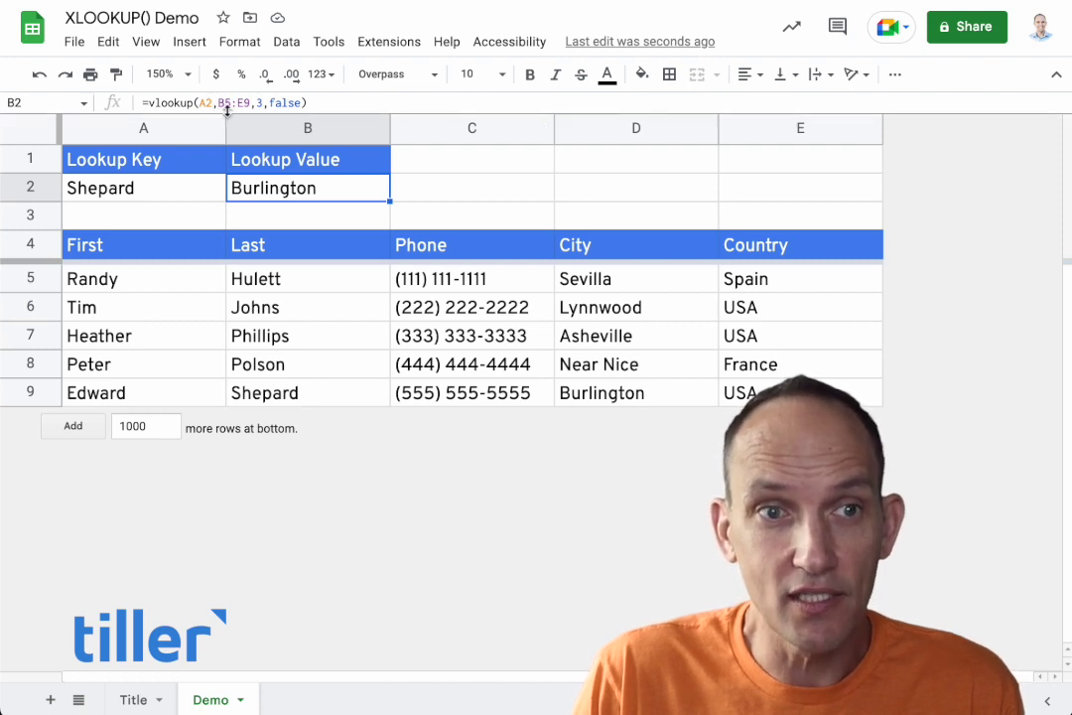
pyautogui.press('Escape')
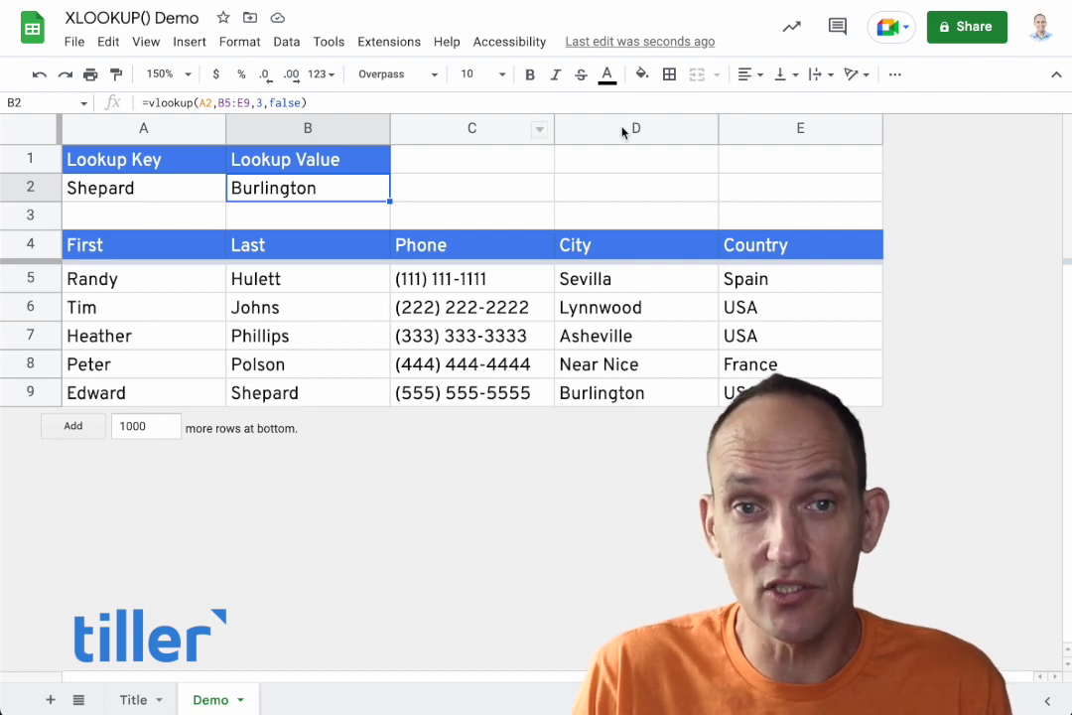
# Insert a blank column before City and change B2's column index from 3 to 4
pyautogui.rightClick(592, 131)
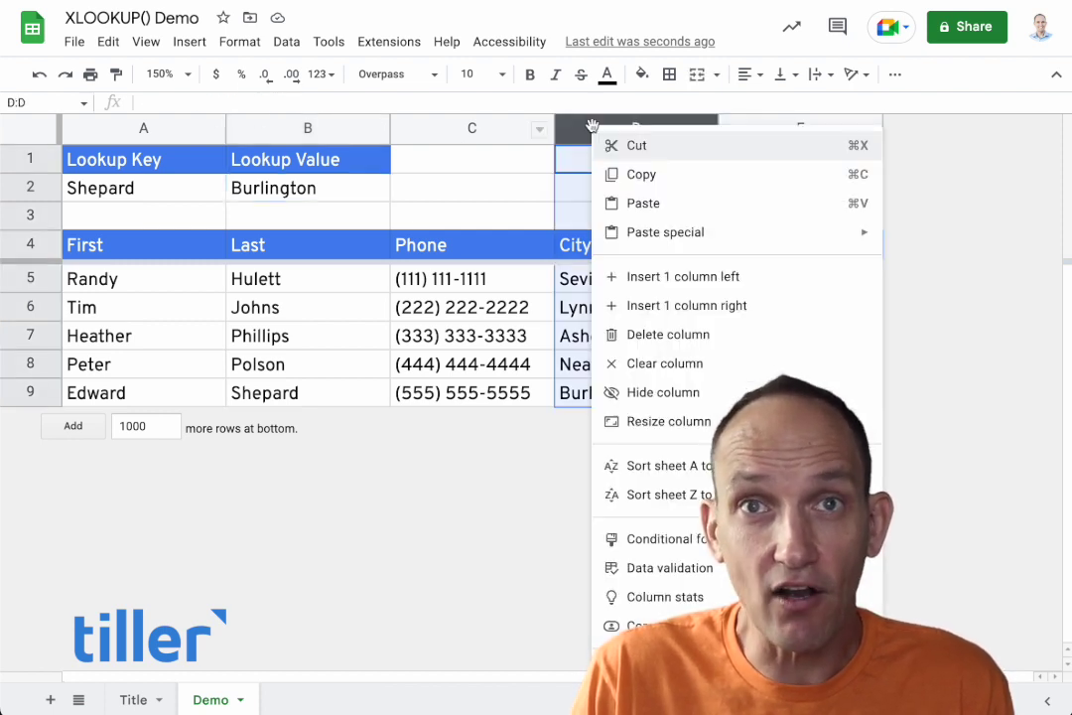
pyautogui.click(683, 277)
pyautogui.click(254, 198)
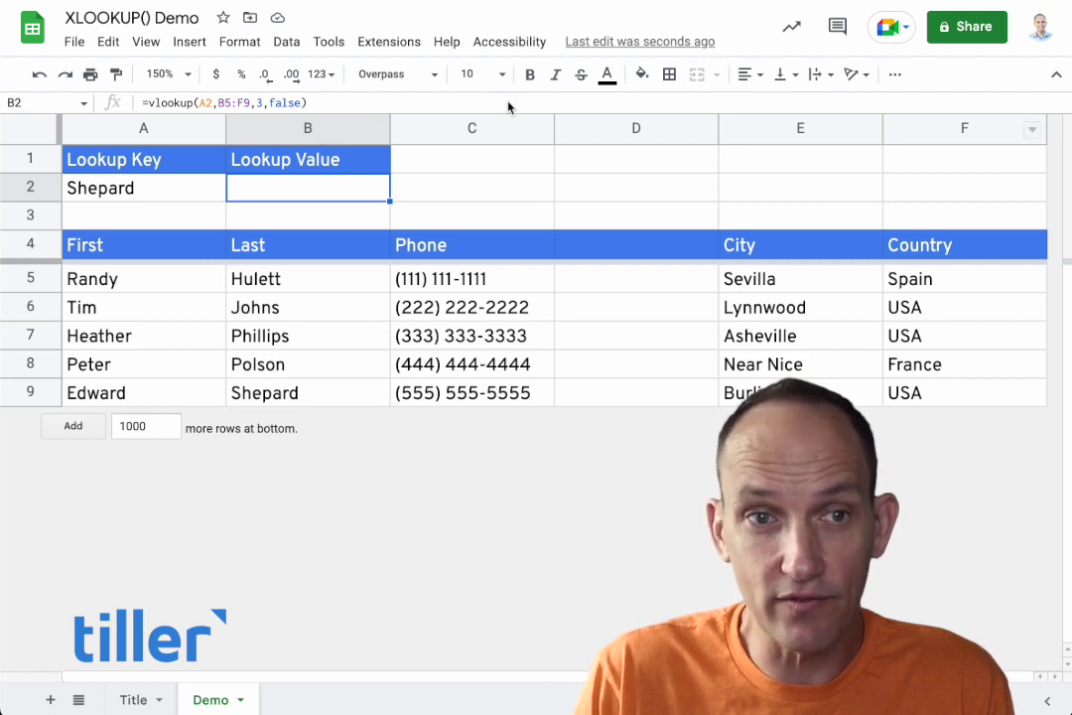
pyautogui.click(255, 103)
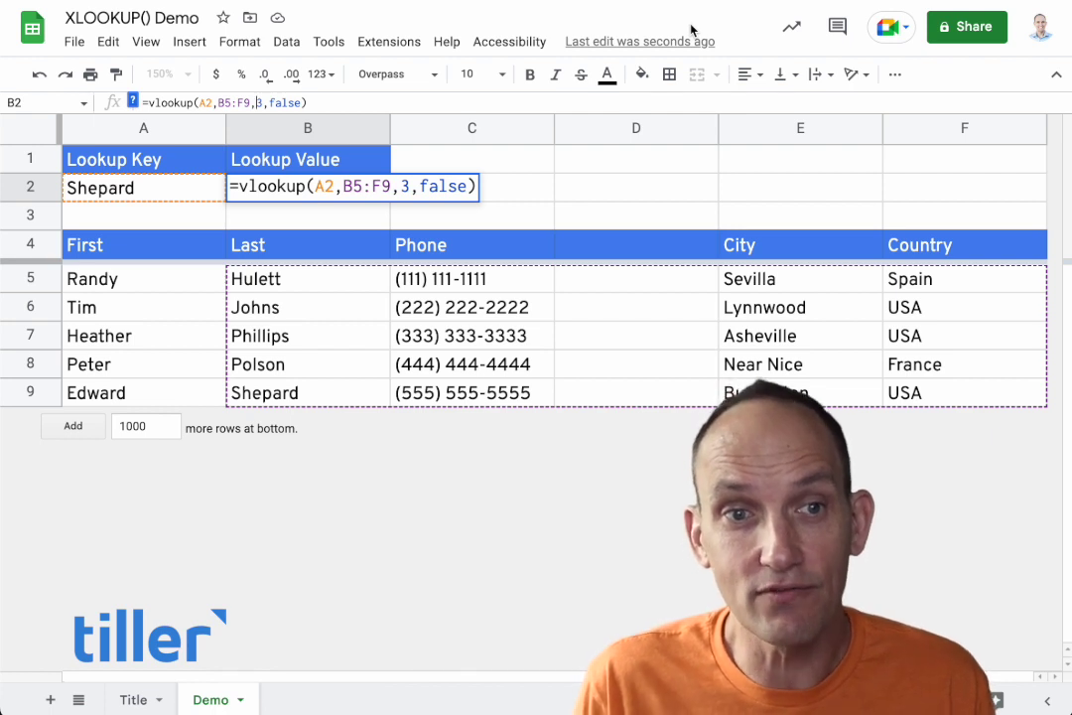
pyautogui.doubleClick(259, 102)
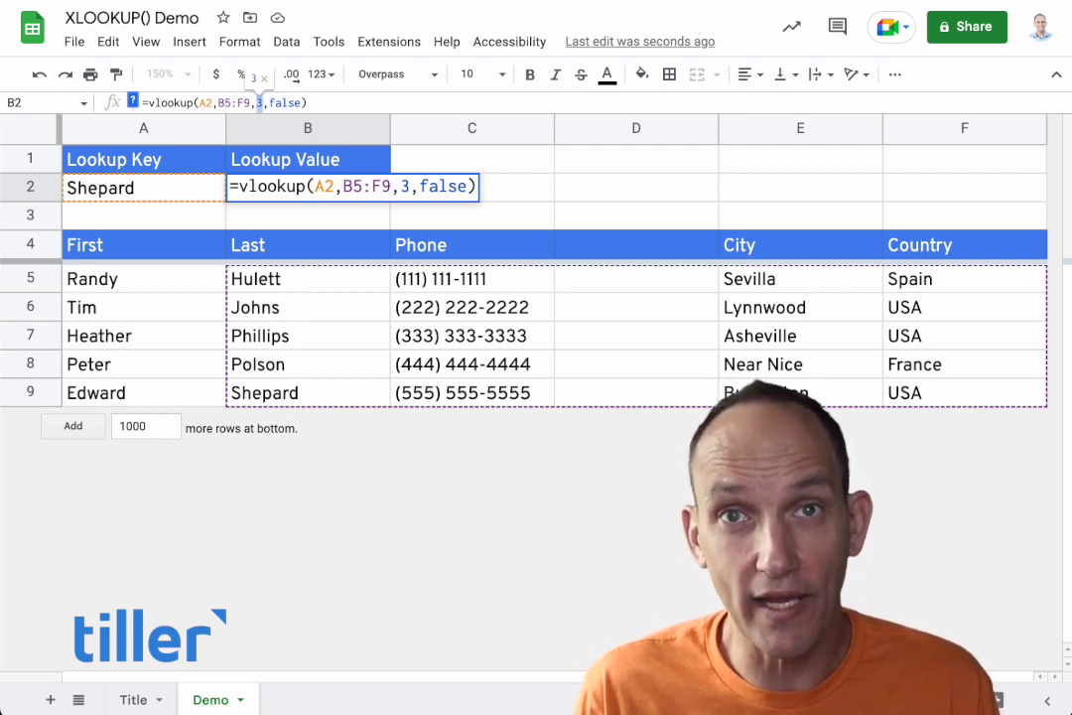
pyautogui.write('4')
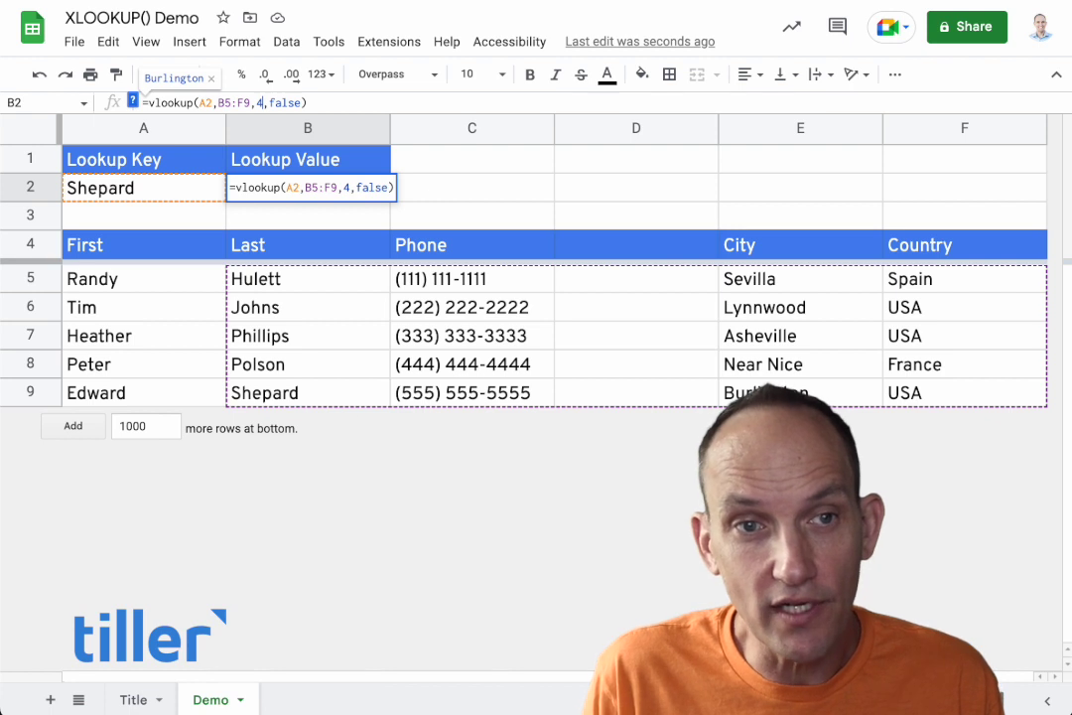
pyautogui.press('Return')
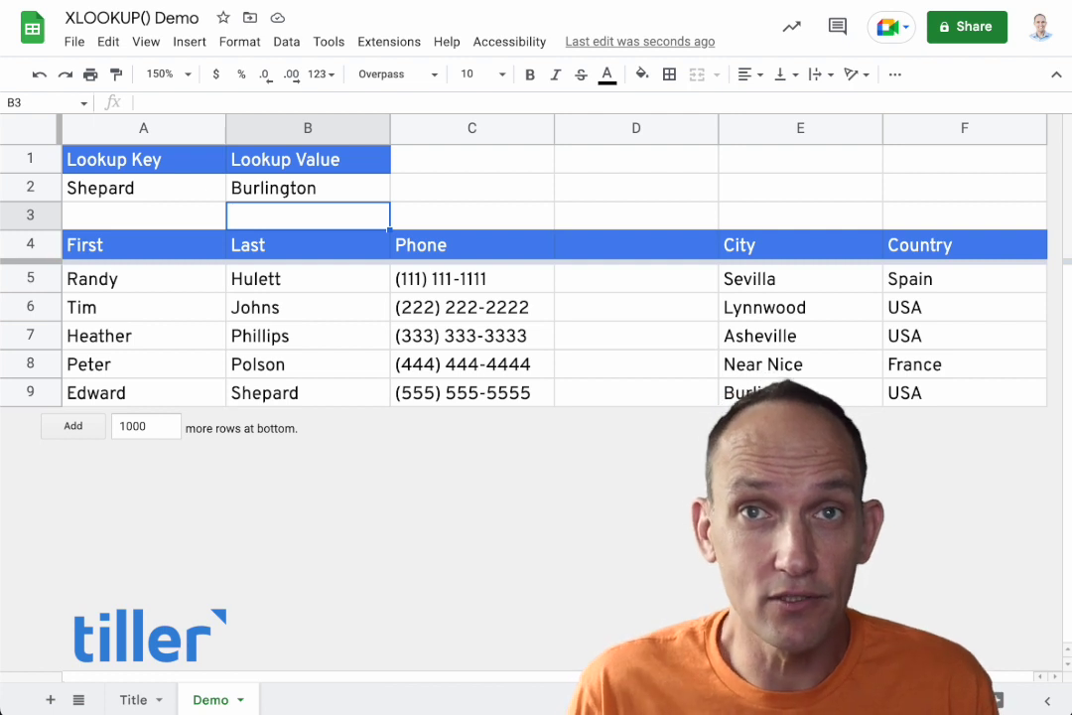
# Undo the column index change and the blank column insertion, returning City to column D
pyautogui.hotkey('ctrl', 'z')
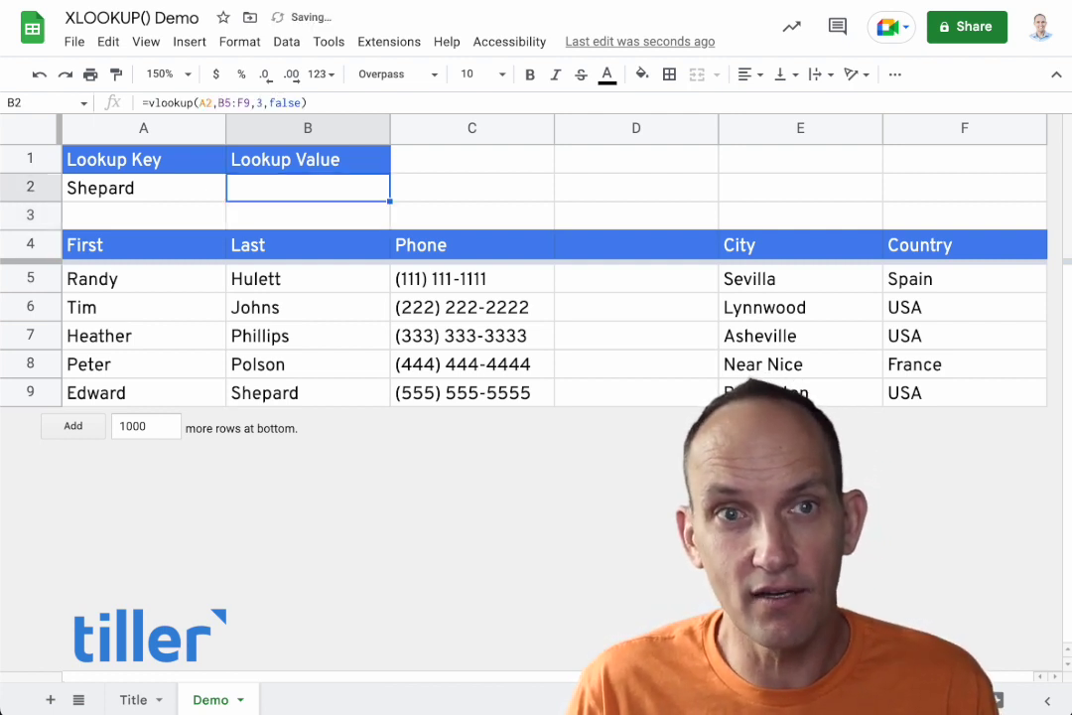
pyautogui.hotkey('ctrl', 'z')
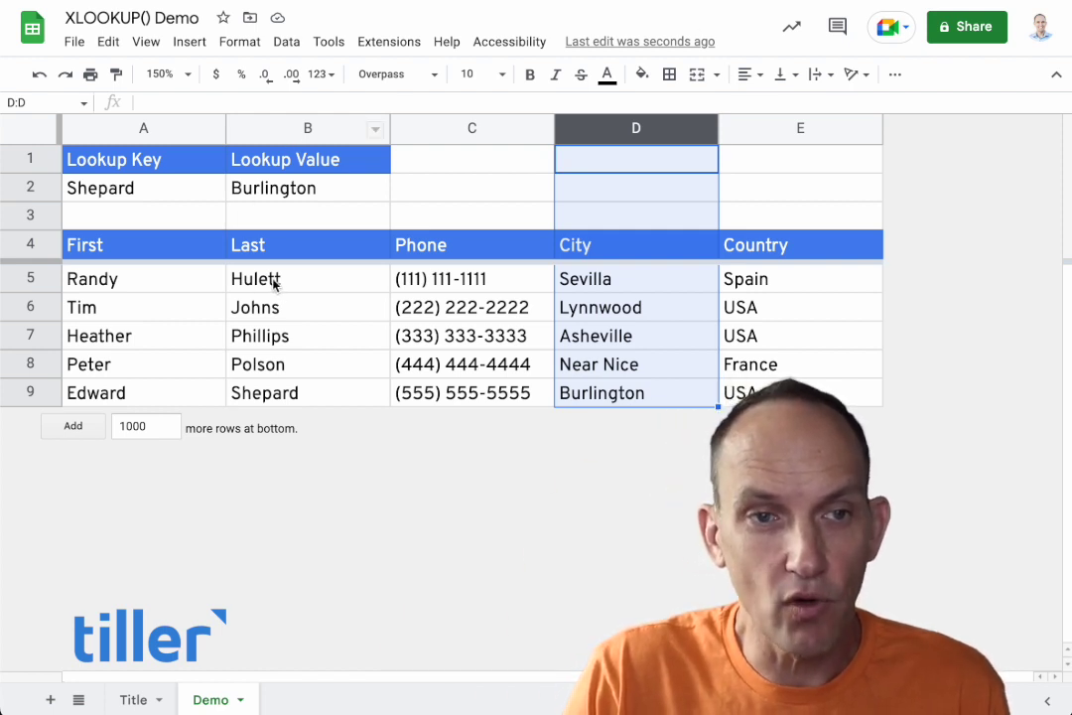
pyautogui.click(263, 371)
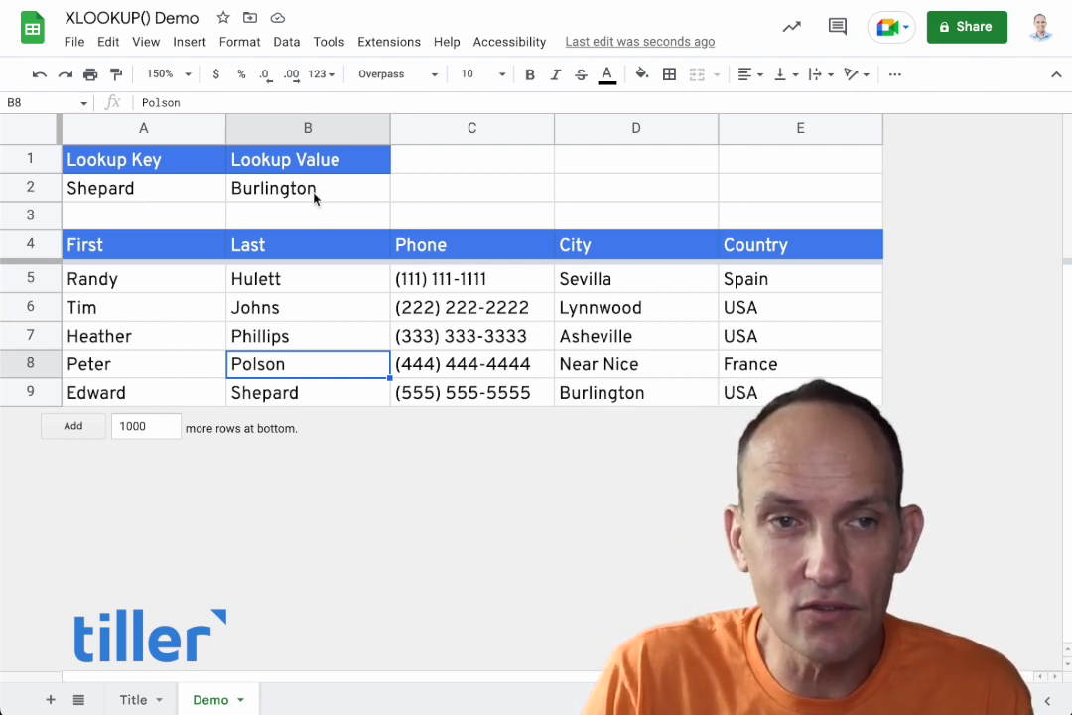
# Replace B2's lookup table with the array {B5:B9,D5:D9} and column index 2
pyautogui.click(314, 195)
pyautogui.click(216, 103)
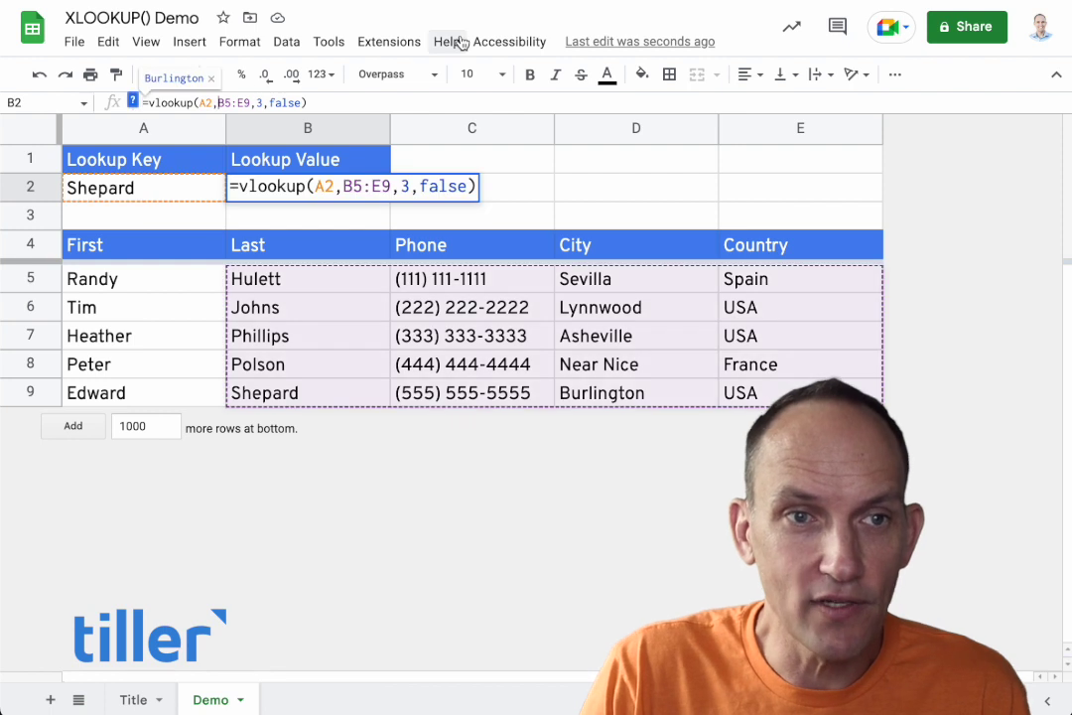
pyautogui.moveTo(250, 103); pyautogui.dragTo(263, 103)
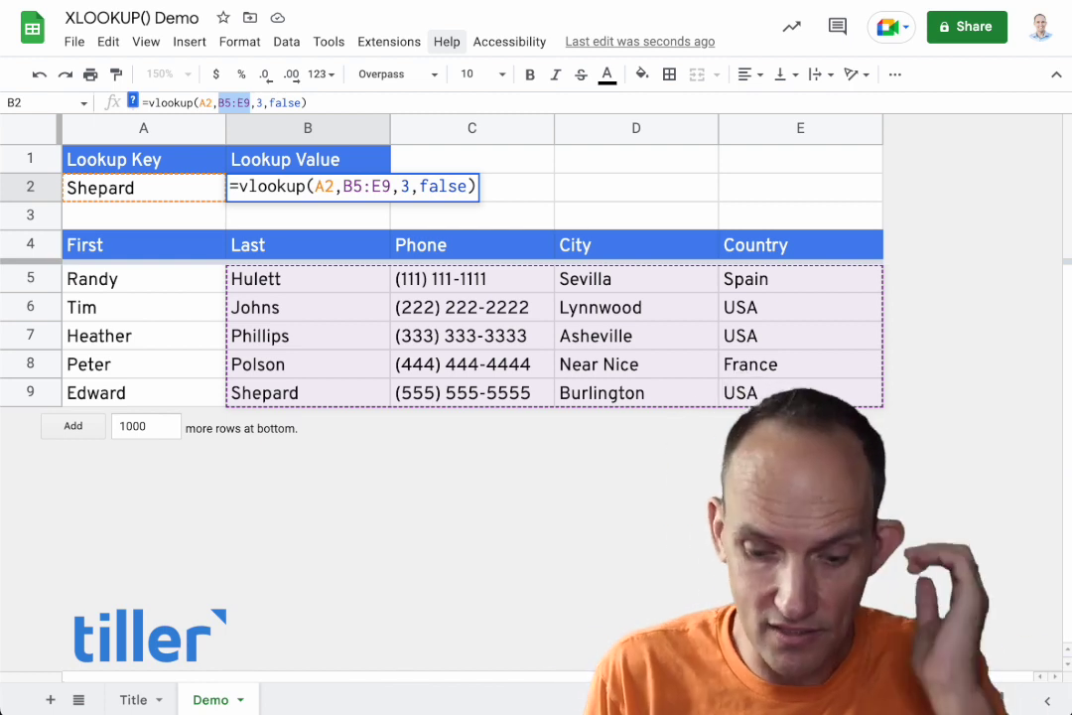
pyautogui.write('{')
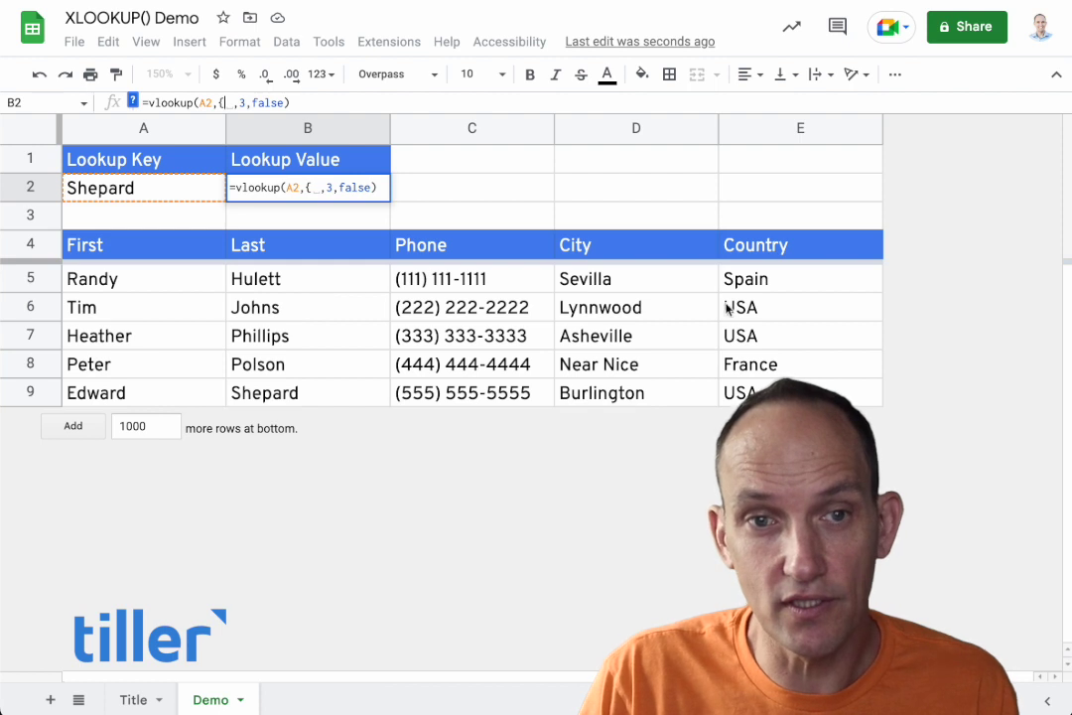
pyautogui.moveTo(254, 278); pyautogui.dragTo(255, 409)
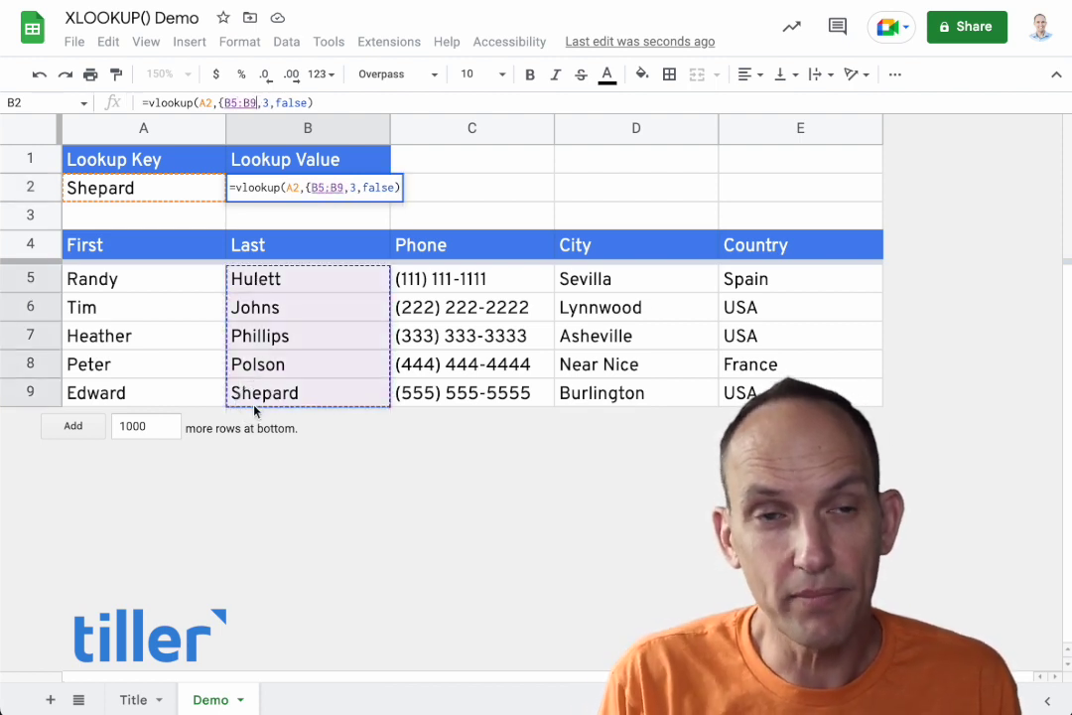
pyautogui.write(',')
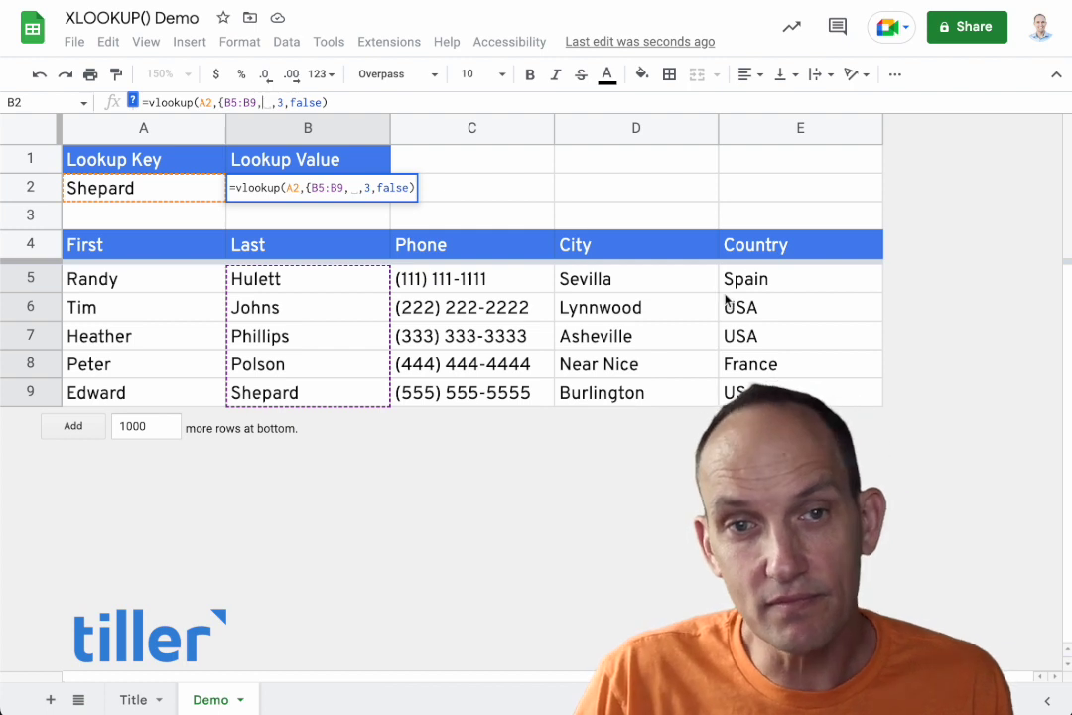
pyautogui.moveTo(650, 279); pyautogui.dragTo(640, 420)
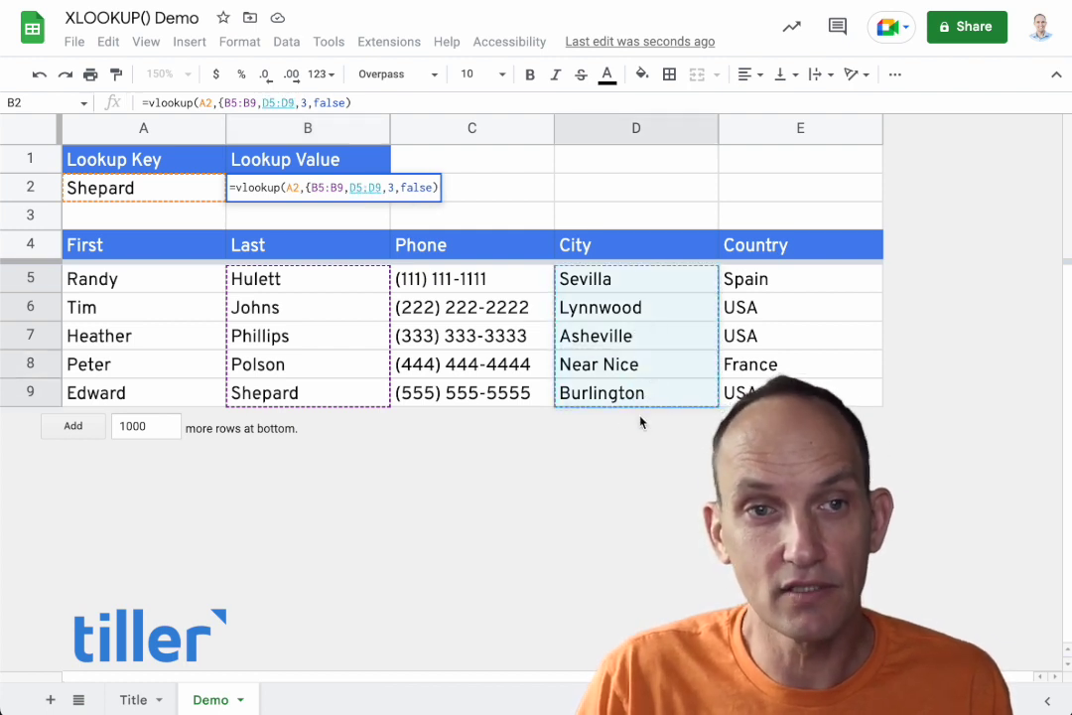
pyautogui.write('}')
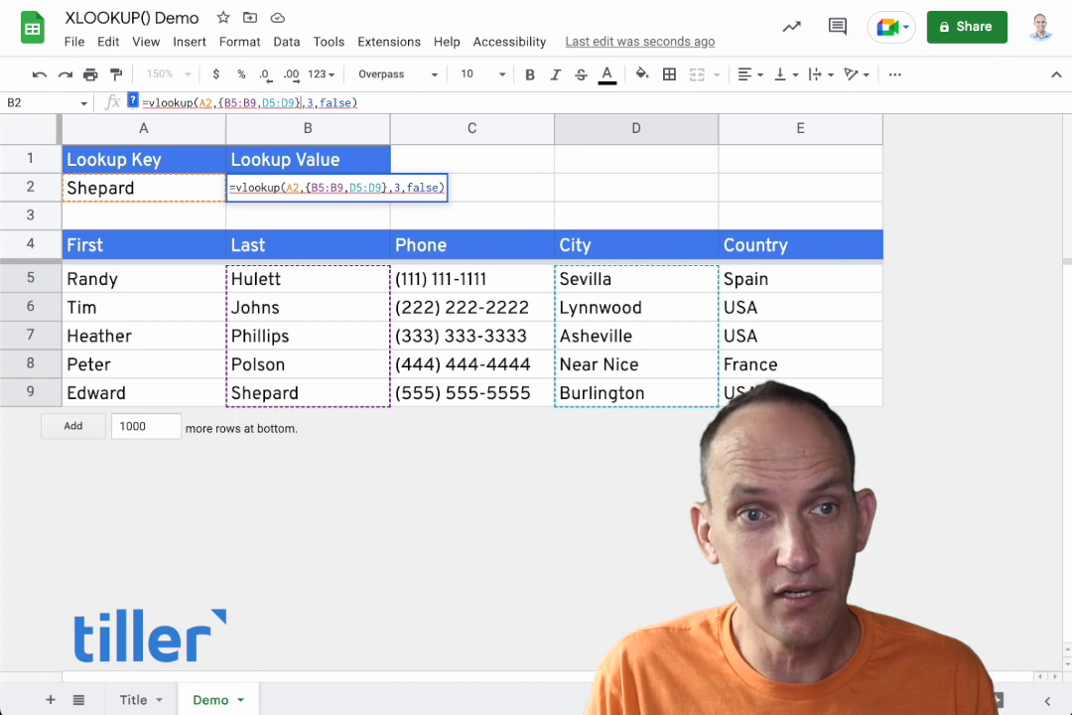
pyautogui.press('Right')
pyautogui.hotkey('shift', 'Right')
pyautogui.write('2')
pyautogui.press('Return')
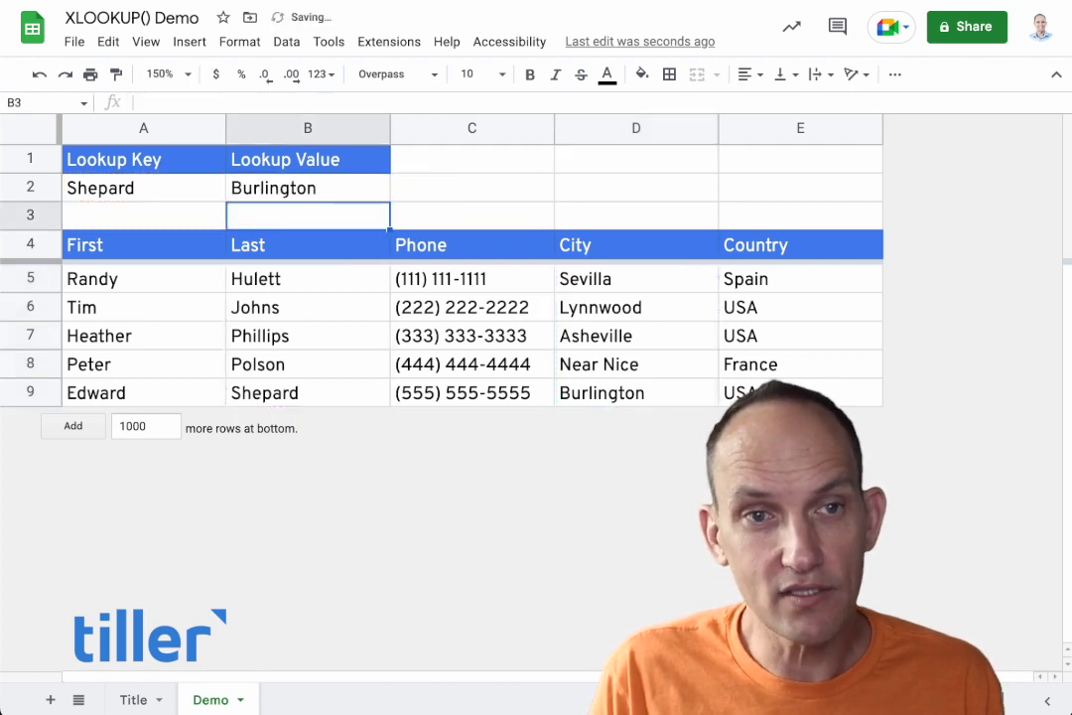
# Enter Polson as the lookup key in A2 so B2 returns Near Nice
pyautogui.press('Up')
pyautogui.press('Left')
pyautogui.write('Polson')
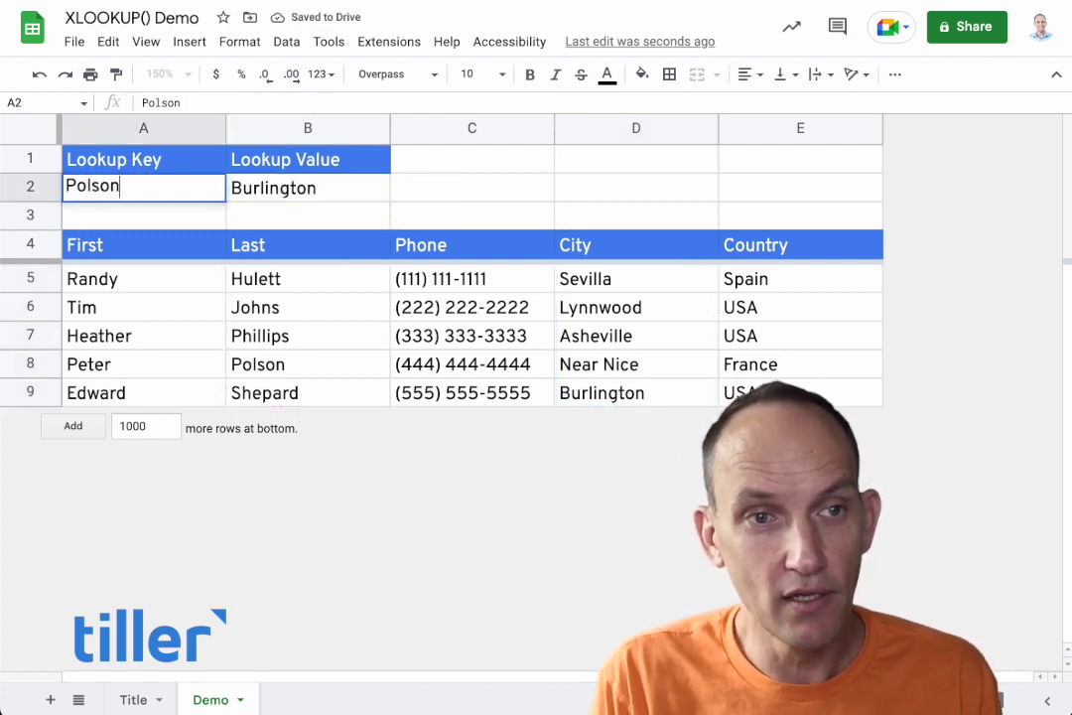
pyautogui.press('Return')
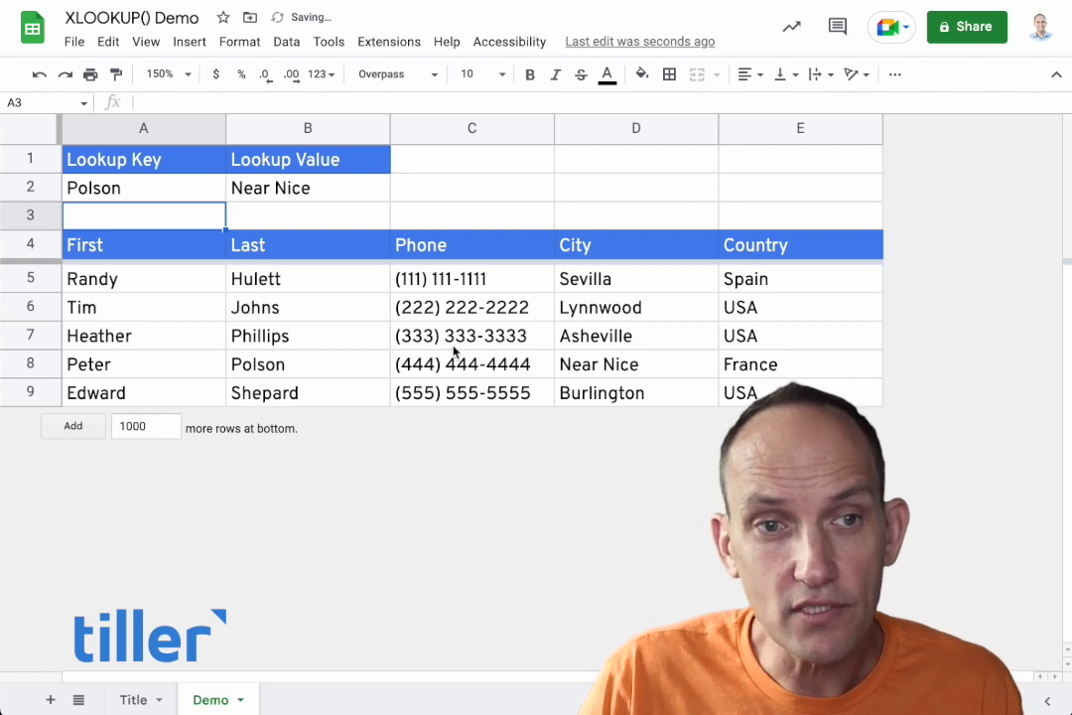
pyautogui.click(314, 198)
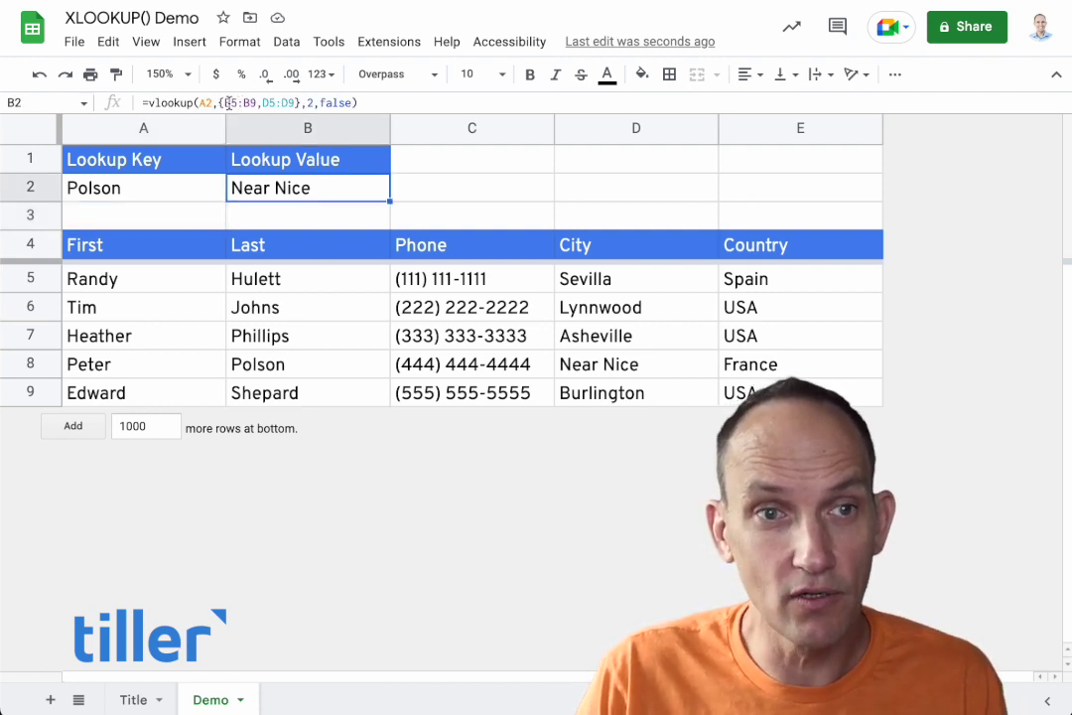
# Change the array's return range in B2 from D5:D9 to A5:A9, giving Peter
pyautogui.doubleClick(263, 102)
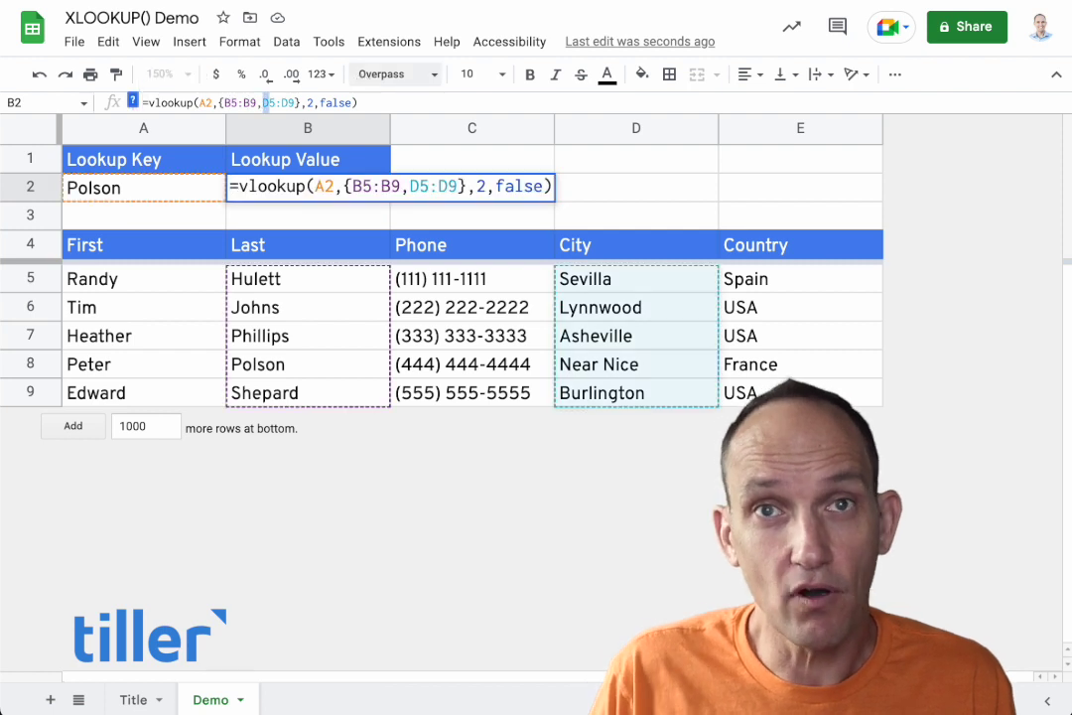
pyautogui.write('A5')
pyautogui.press('BackSpace')
pyautogui.write('A')
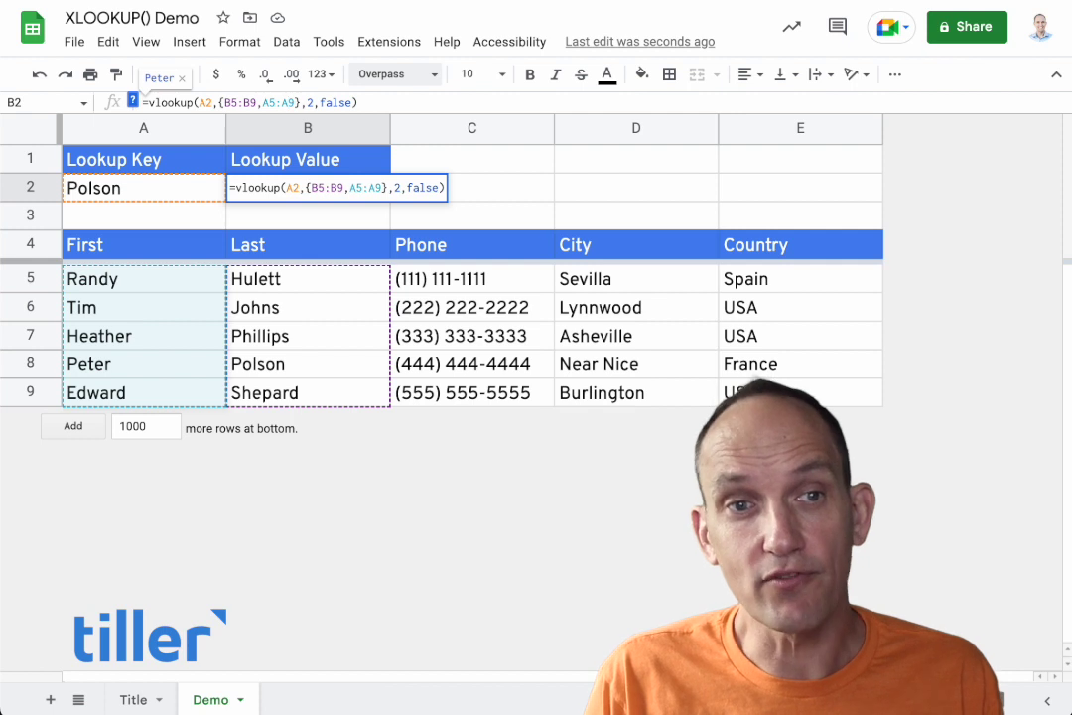
pyautogui.press('Return')
pyautogui.click(308, 187)
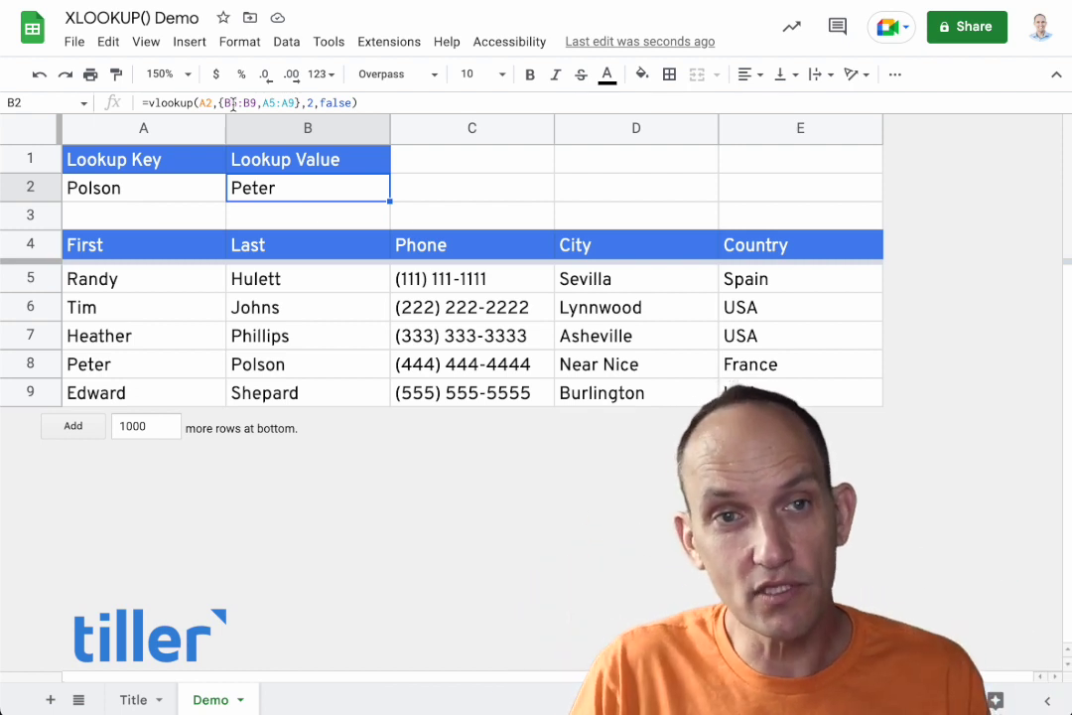
pyautogui.press('Right')
pyautogui.press('Right')
pyautogui.press('Right')
pyautogui.press('Left')
pyautogui.press('Left')
pyautogui.press('Left')
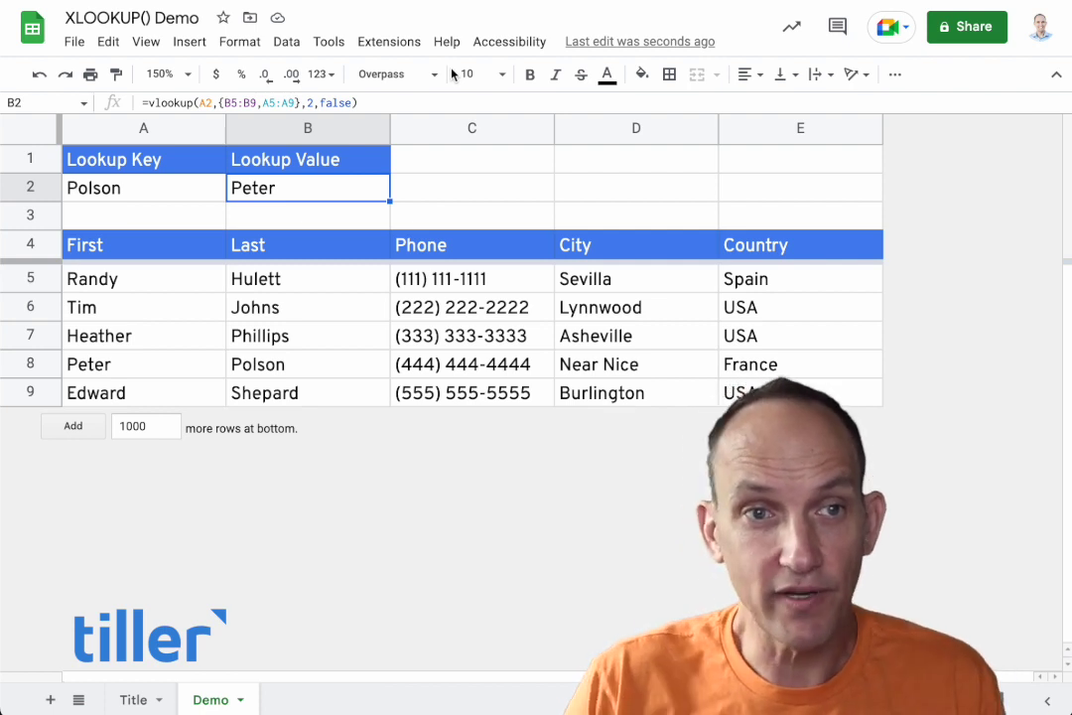
pyautogui.rightClick(276, 130)
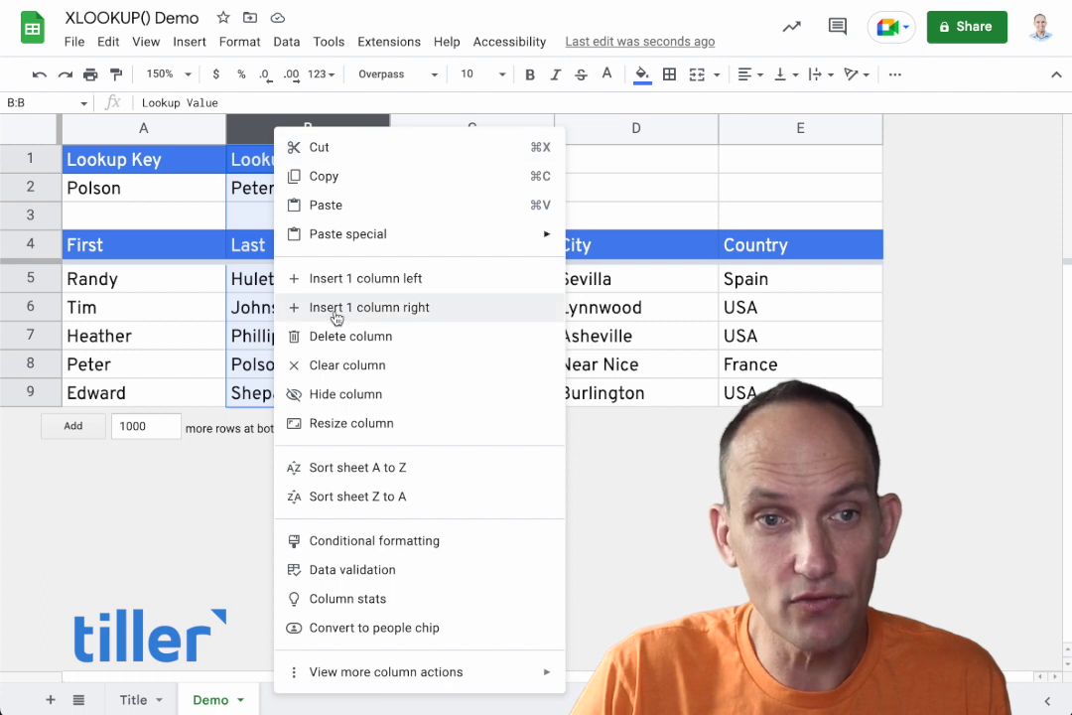
pyautogui.click(293, 279)
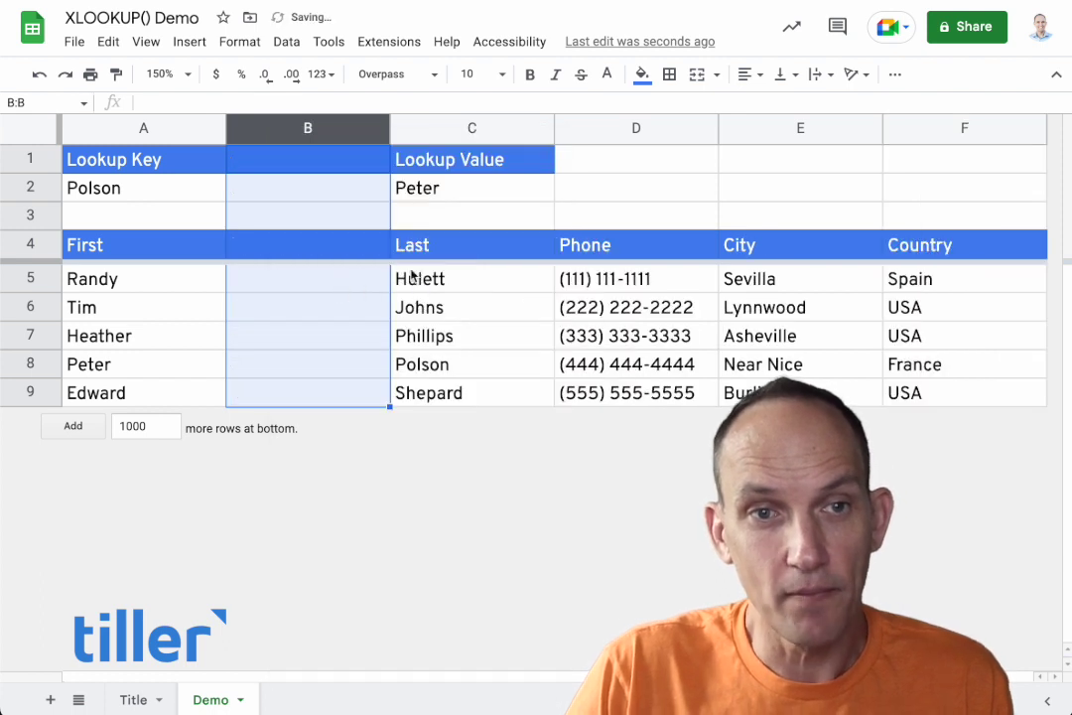
pyautogui.click(433, 189)
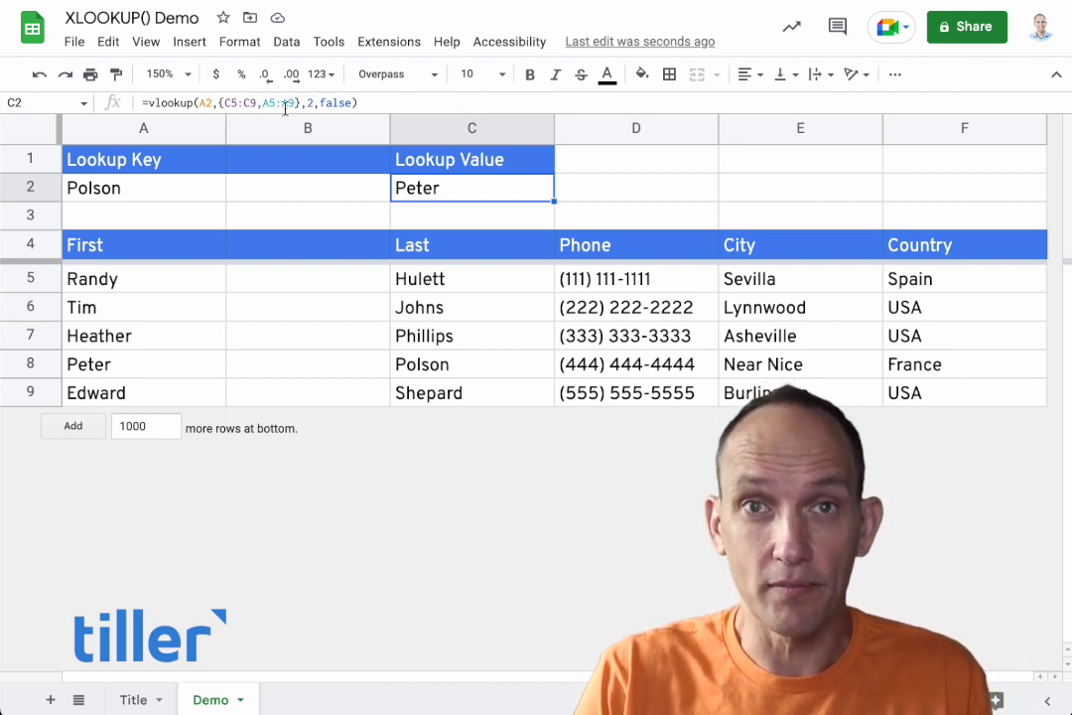
pyautogui.hotkey('ctrl', 'z')
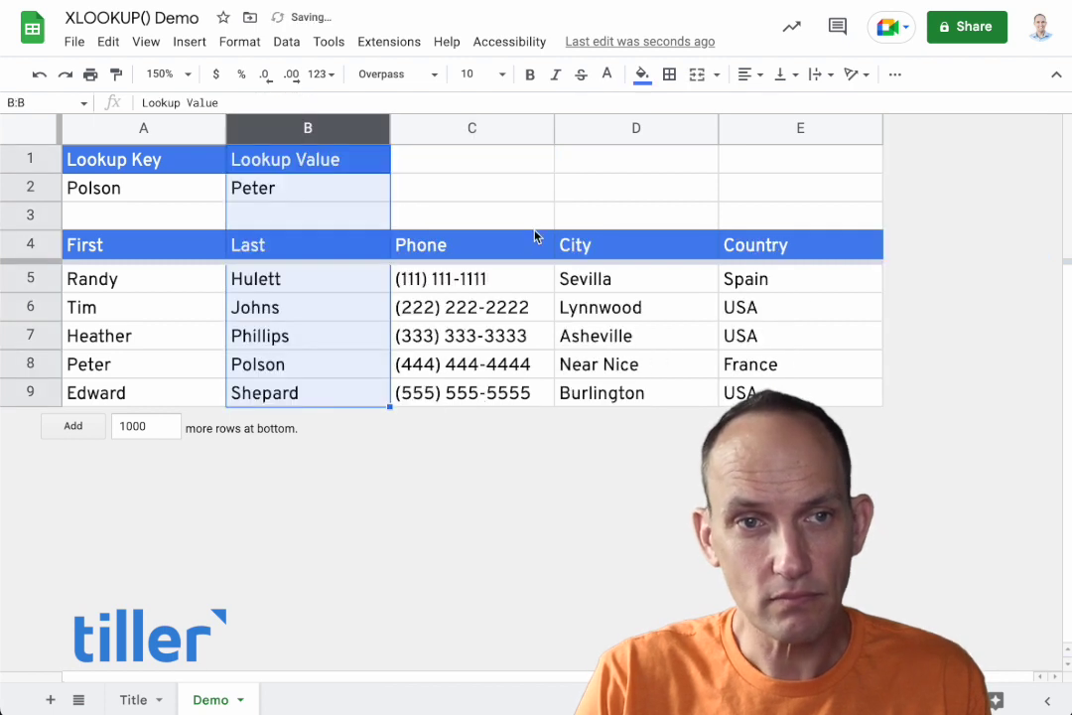
pyautogui.click(486, 220)
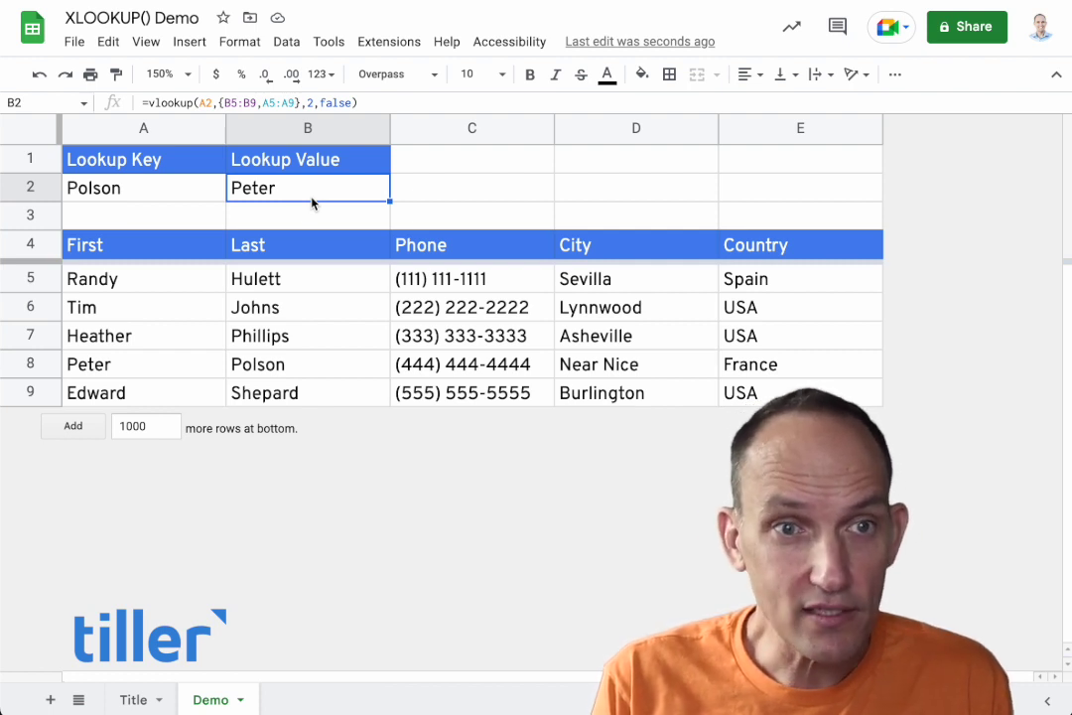
# Copy the Lookup Value header into C1 and rename it XLookup Value
pyautogui.press('Right')
pyautogui.write('=')
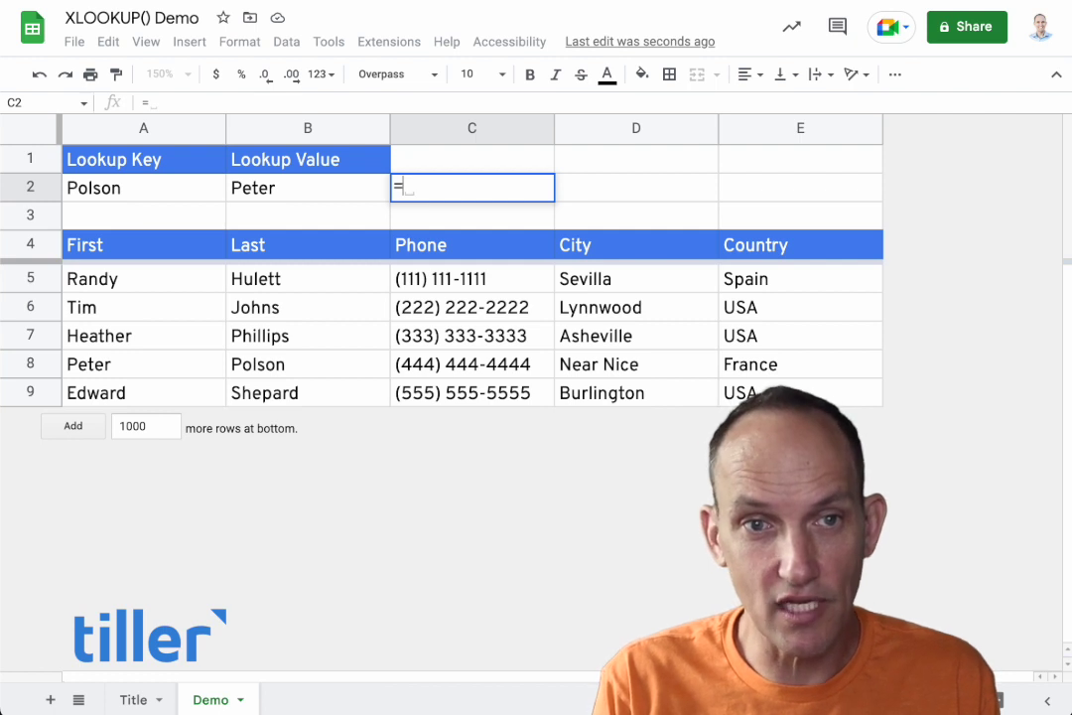
pyautogui.press('Up')
pyautogui.press('Escape')
pyautogui.press('Left')
pyautogui.press('Up')
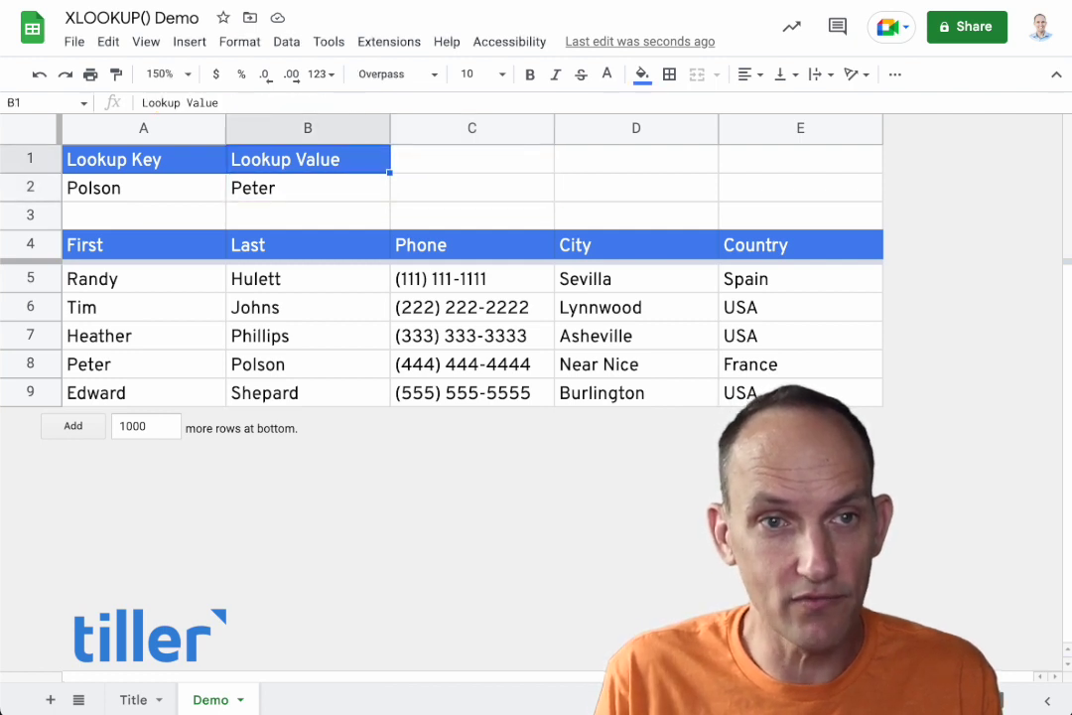
pyautogui.hotkey('ctrl', 'c')
pyautogui.press('Right')
pyautogui.hotkey('ctrl', 'v')
pyautogui.press('Left')
pyautogui.press('Right')
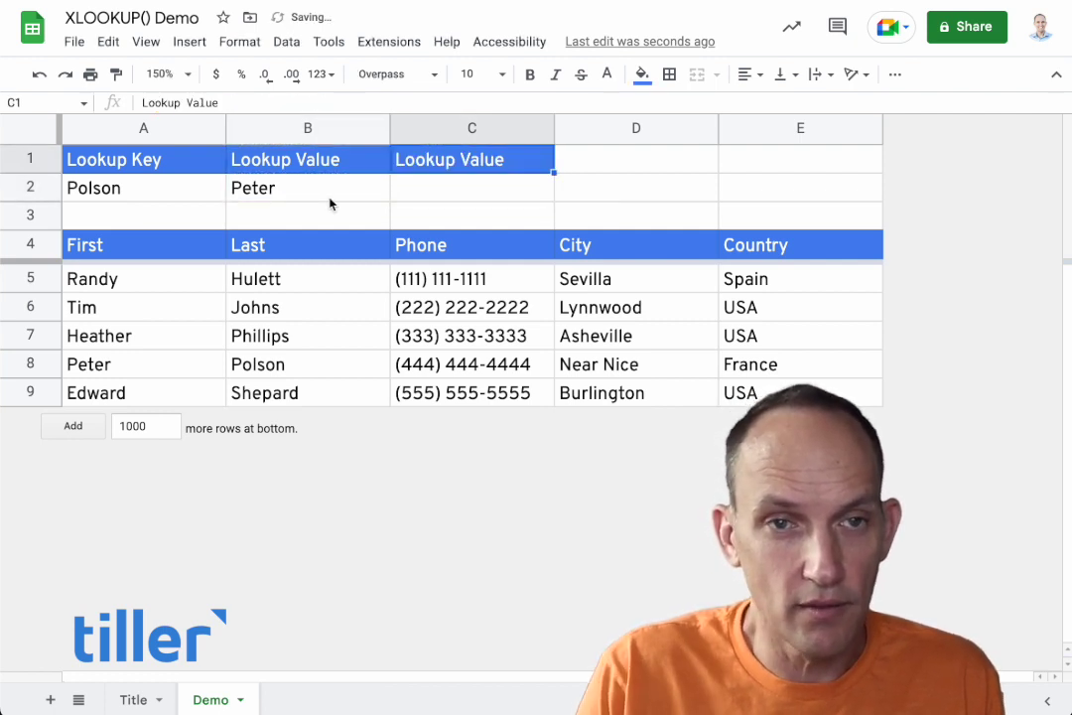
pyautogui.doubleClick(409, 165)
pyautogui.press('Left')
pyautogui.press('Left')
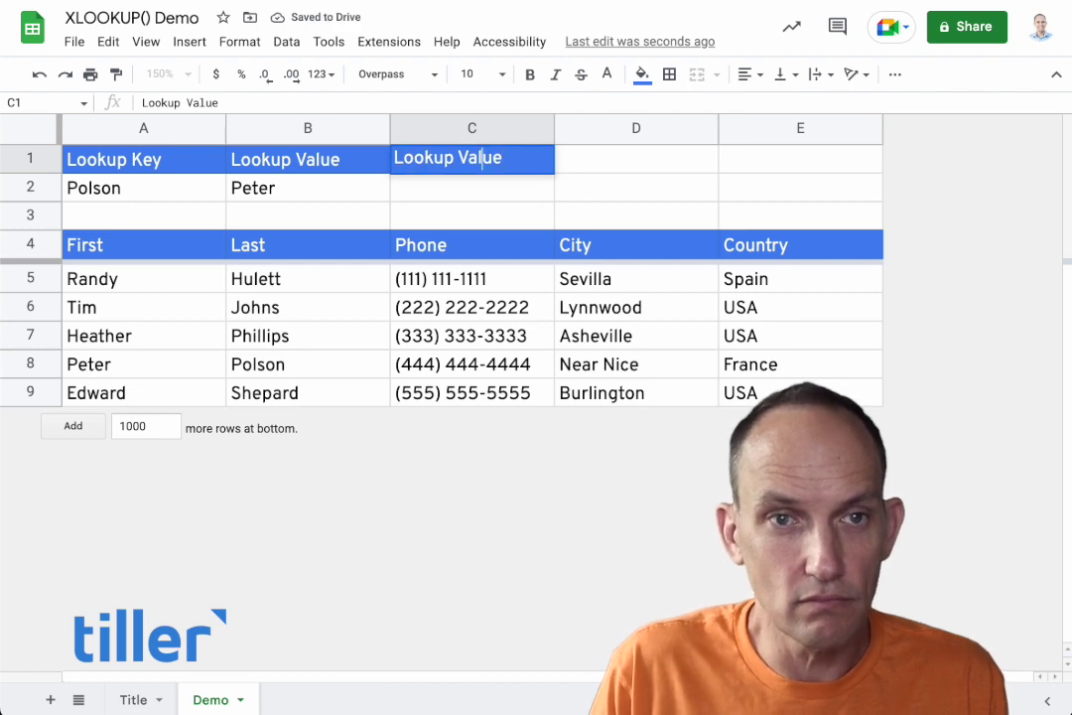
pyautogui.write('x')
pyautogui.press('BackSpace')
pyautogui.write('X')
pyautogui.press('Return')
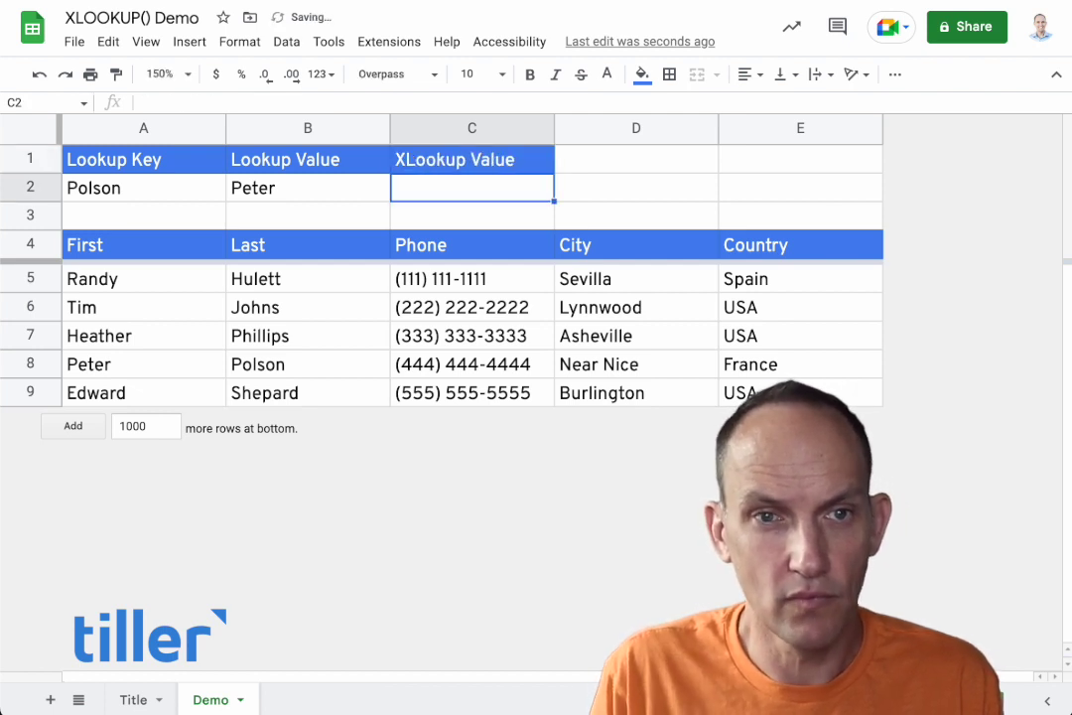
pyautogui.write('=xlo')
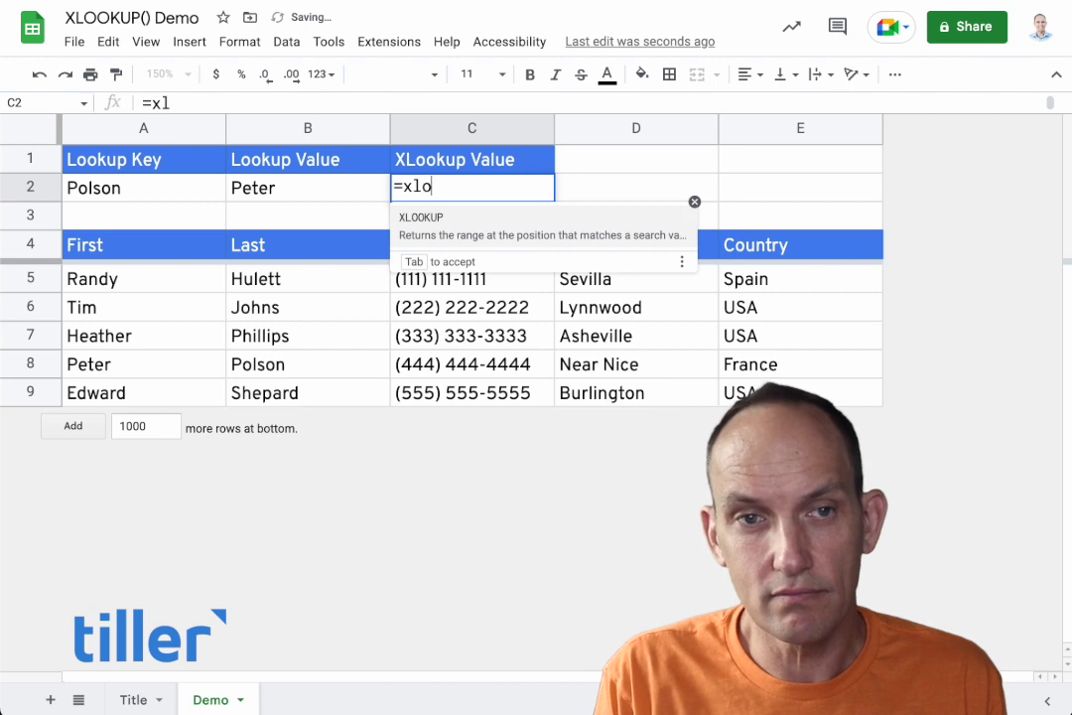
pyautogui.write('okup(')
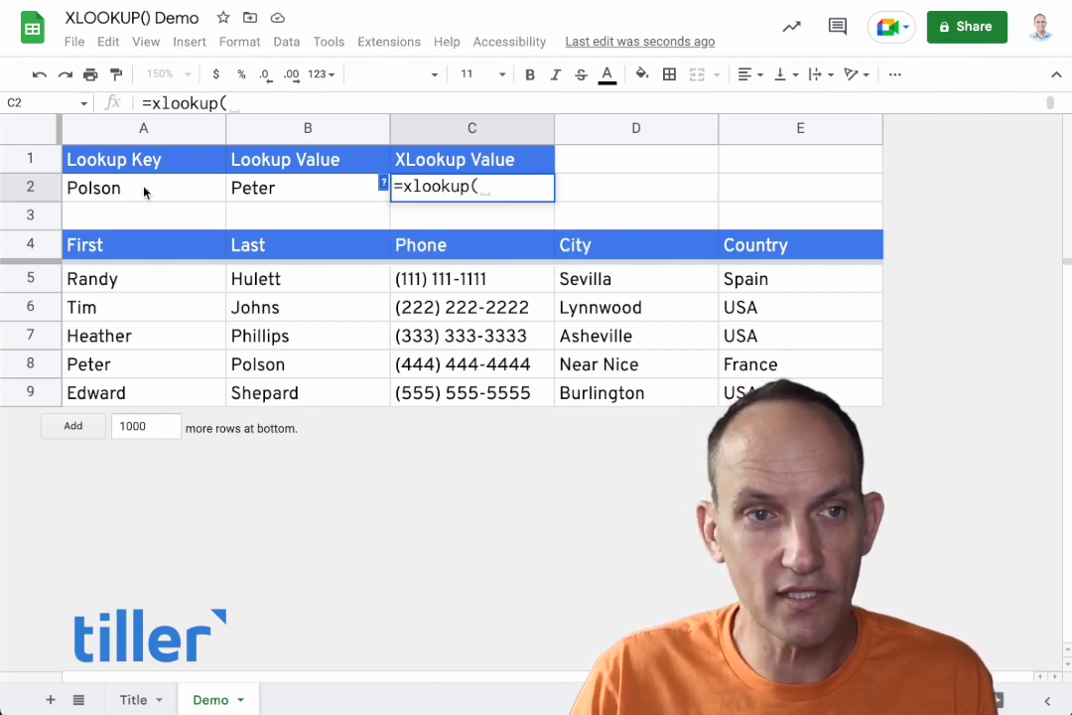
pyautogui.click(141, 192)
pyautogui.write(',')
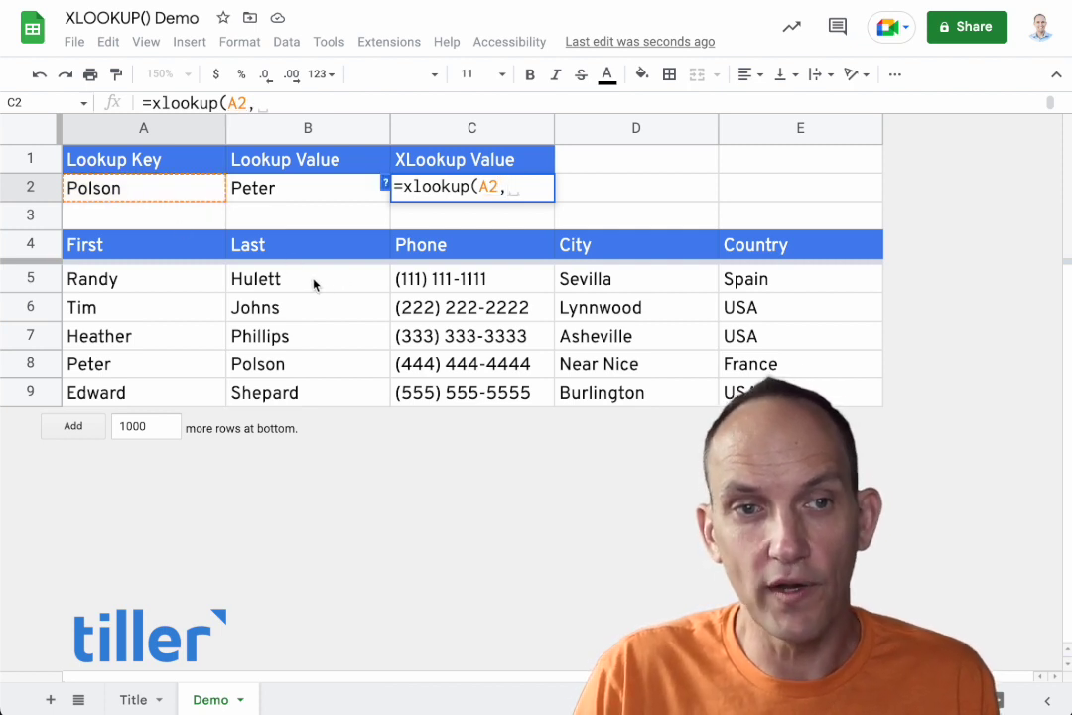
pyautogui.moveTo(308, 283); pyautogui.dragTo(303, 421)
pyautogui.write(',')
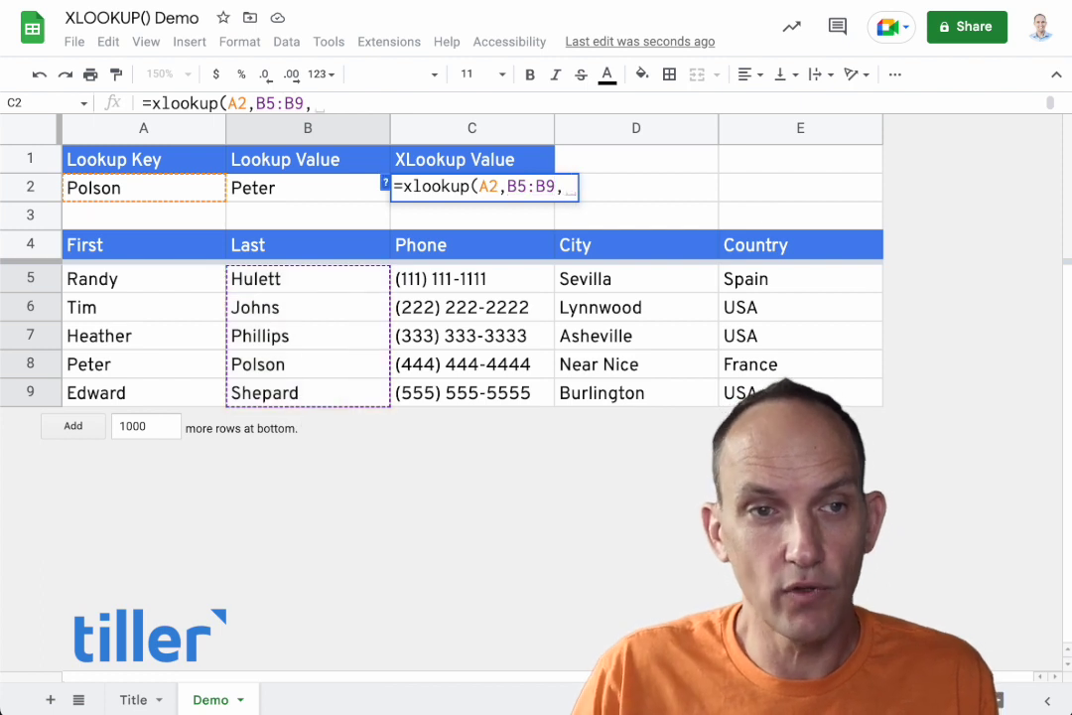
pyautogui.moveTo(170, 282); pyautogui.dragTo(172, 407)
pyautogui.press('Return')
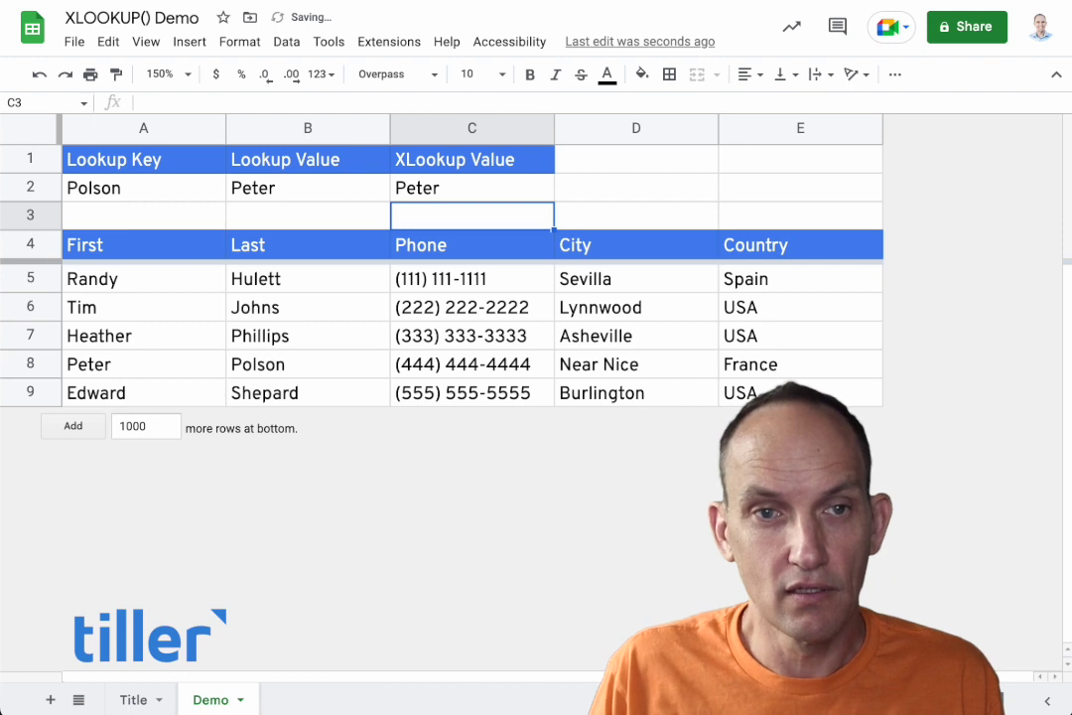
pyautogui.rightClick(282, 127)
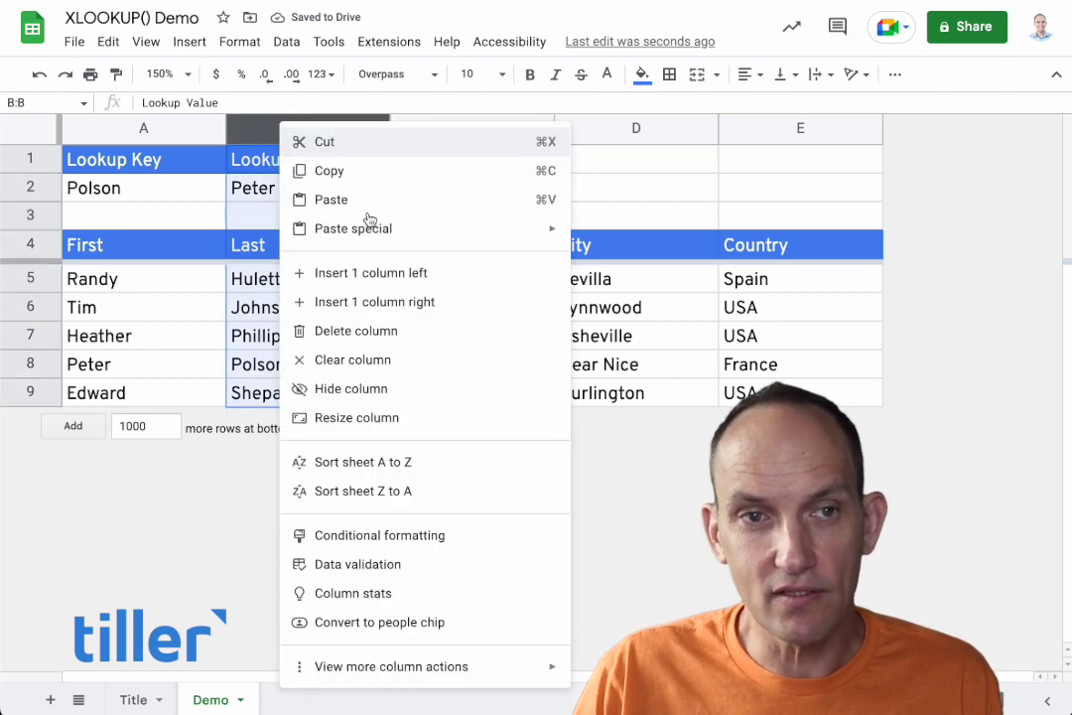
pyautogui.click(405, 273)
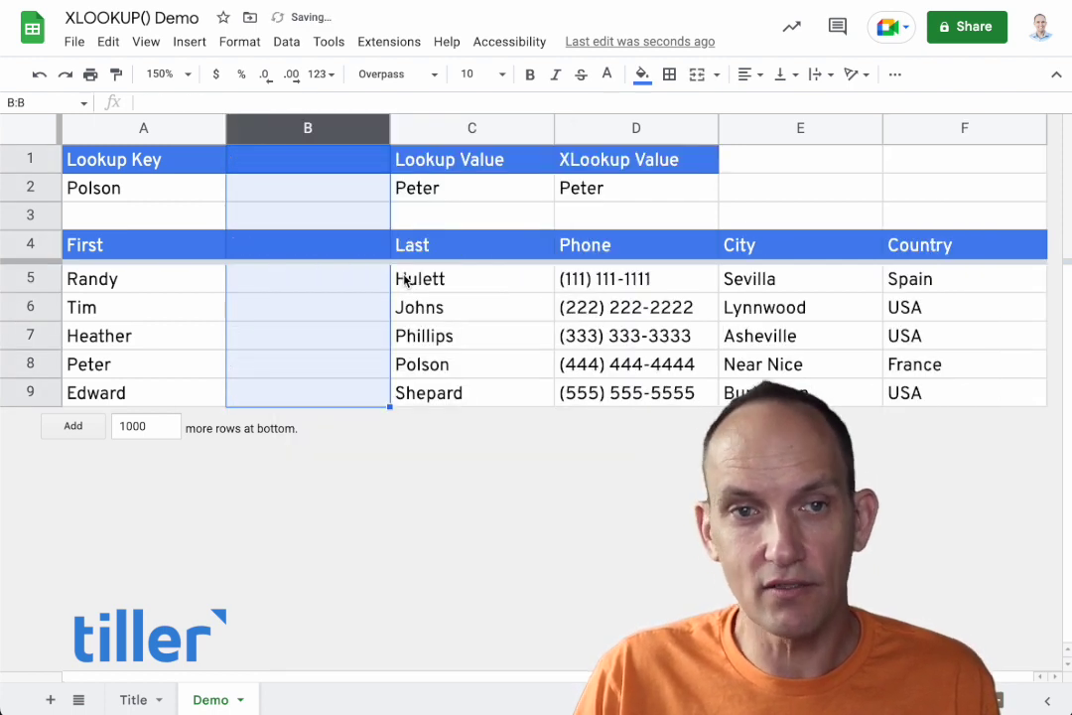
pyautogui.hotkey('ctrl', 'z')
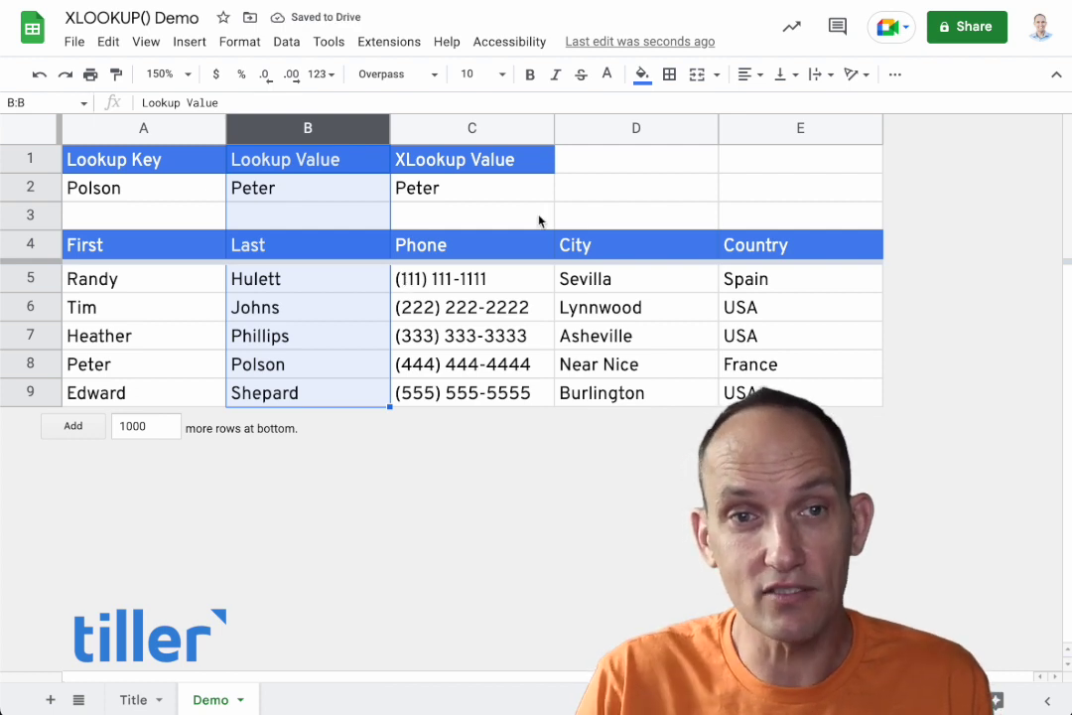
pyautogui.click(482, 192)
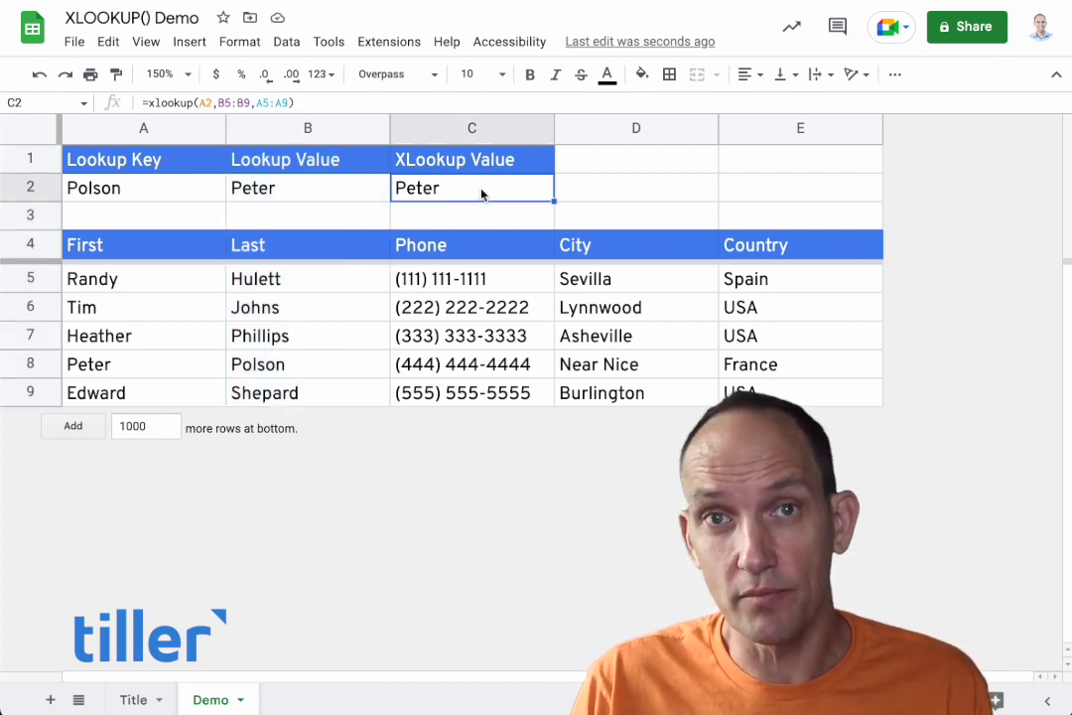
pyautogui.press('Left')
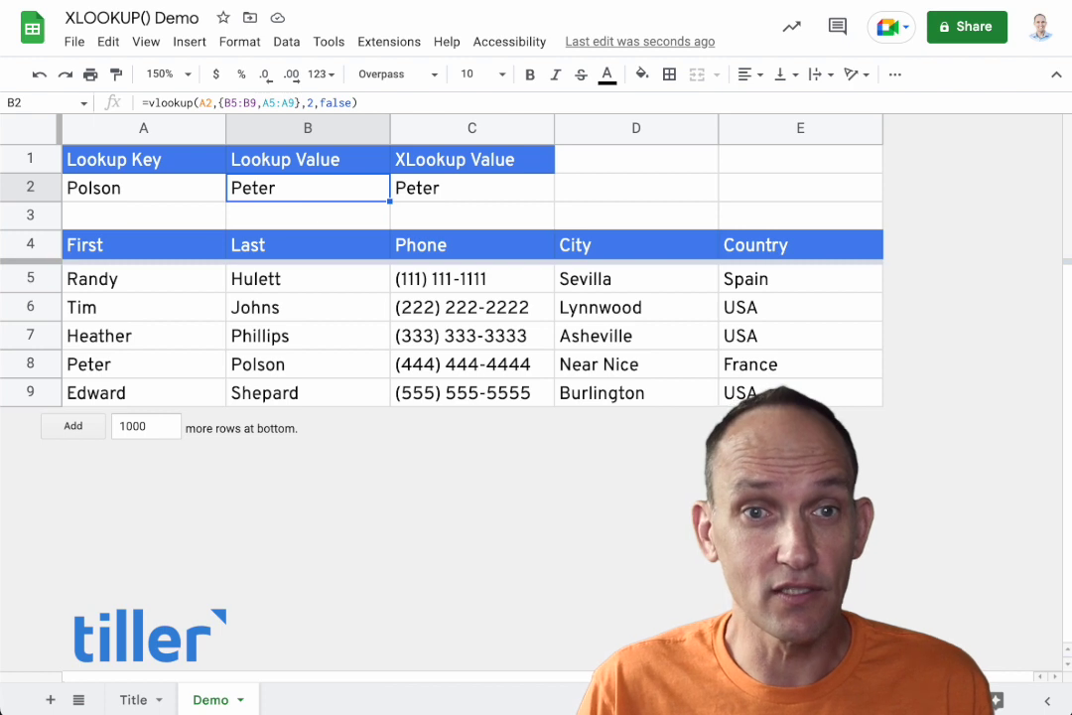
pyautogui.press('Right')
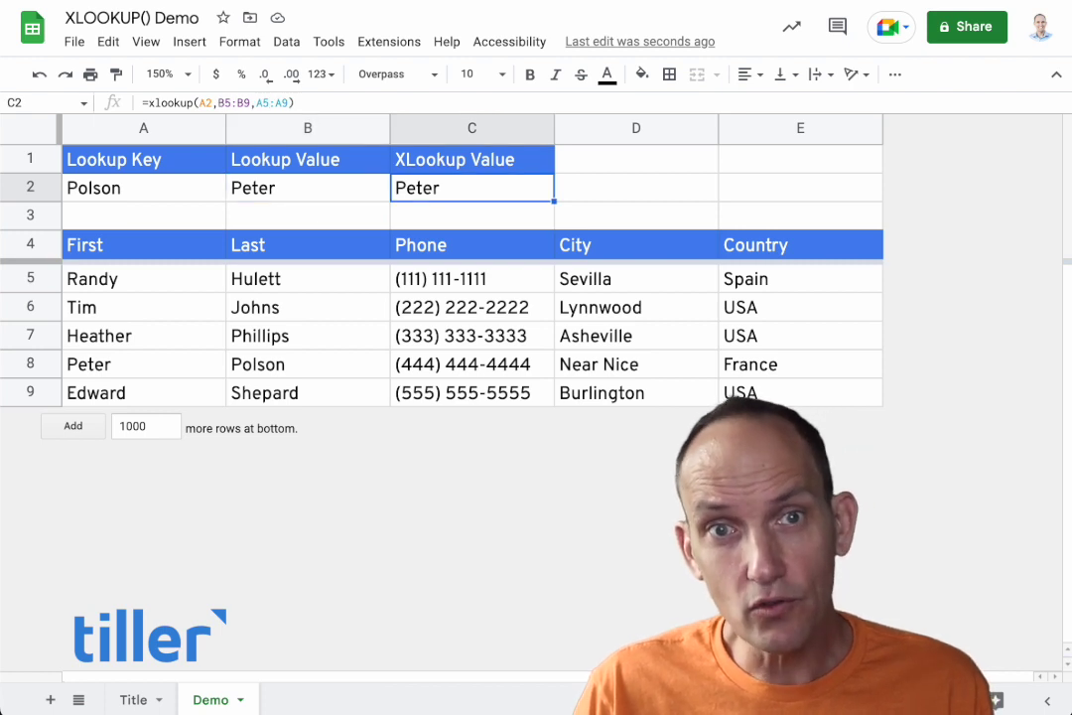